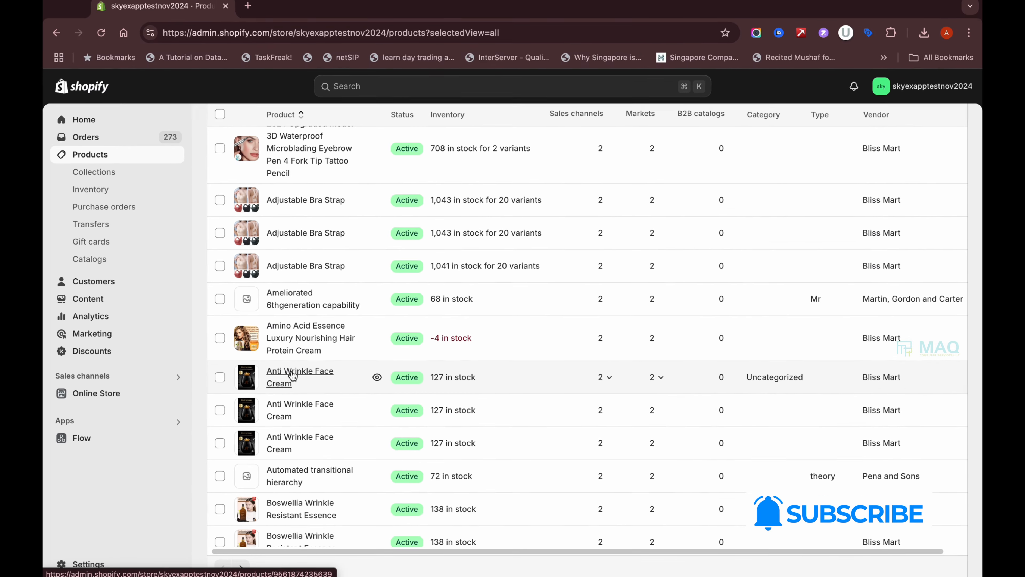
# - Open the first Anti Wrinkle Face Cream product from the product list and copy its title text
pyautogui.click(293, 375)
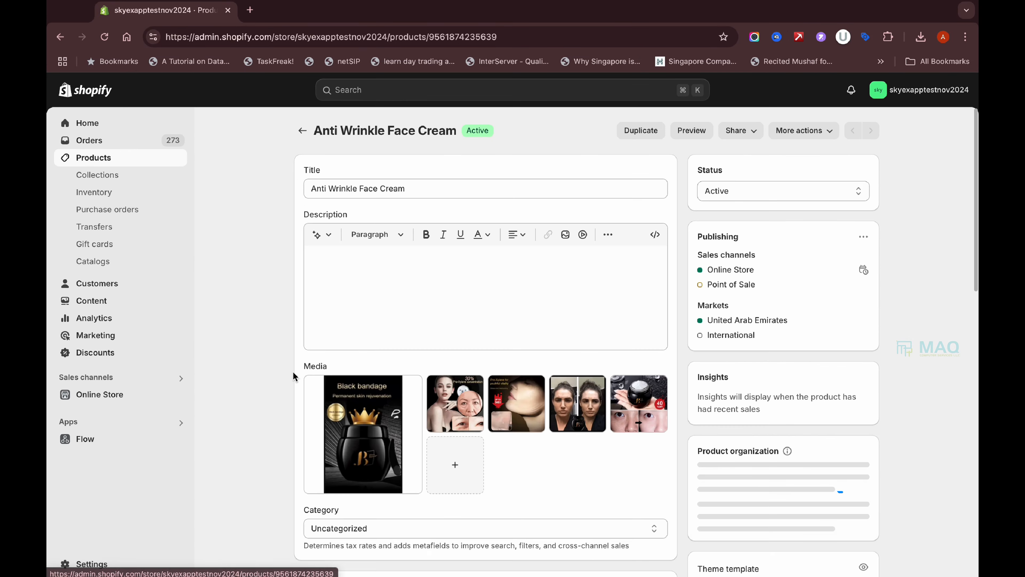
pyautogui.click(380, 273)
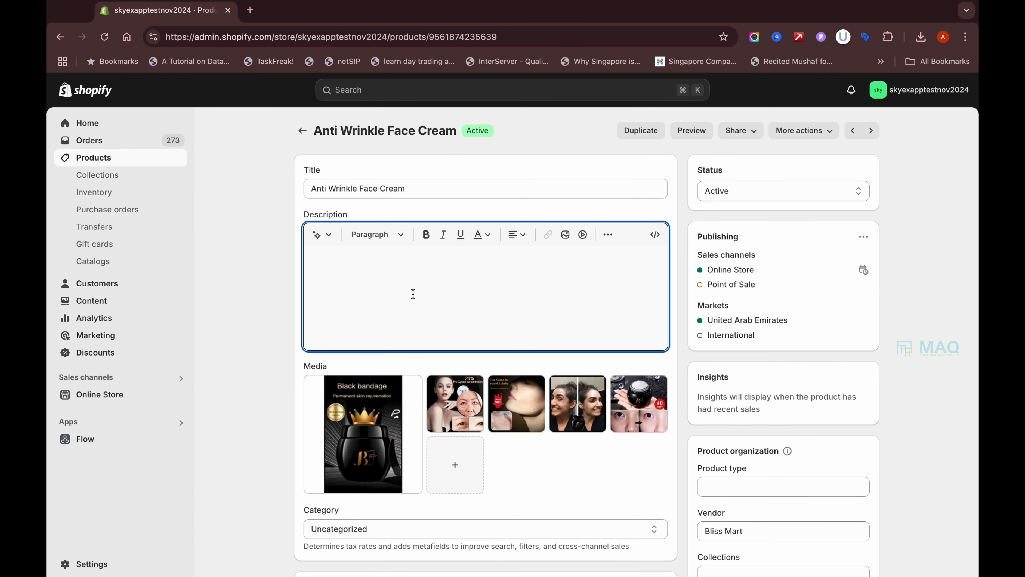
pyautogui.click(451, 191)
pyautogui.click(412, 301)
pyautogui.click(430, 187)
pyautogui.press('super+a')
pyautogui.press('super+c')
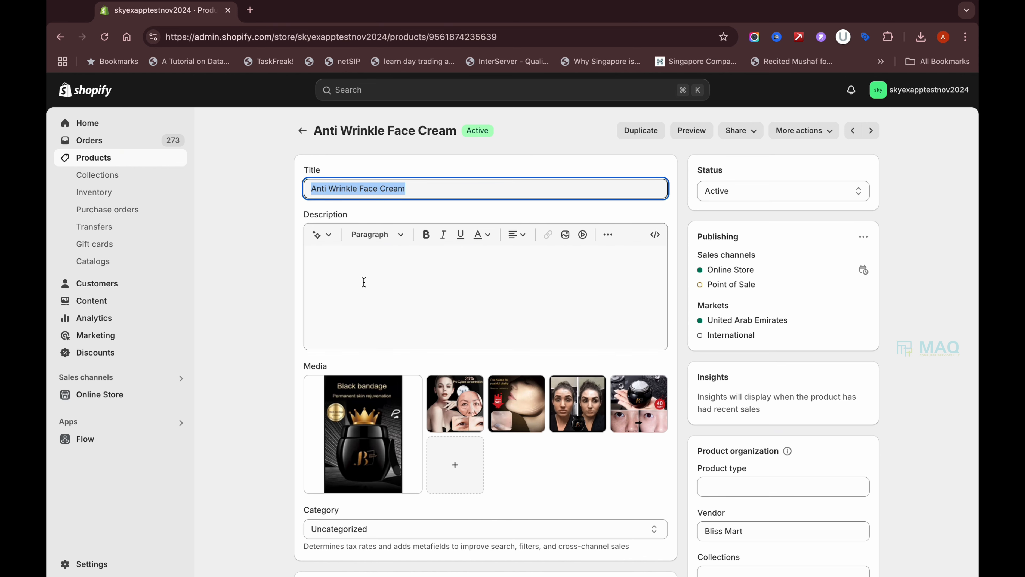
# - Generate an AI product description using "Anti Wrinkle Face Cream" as the keywords and the Supportive tone
pyautogui.click(359, 267)
pyautogui.click(316, 235)
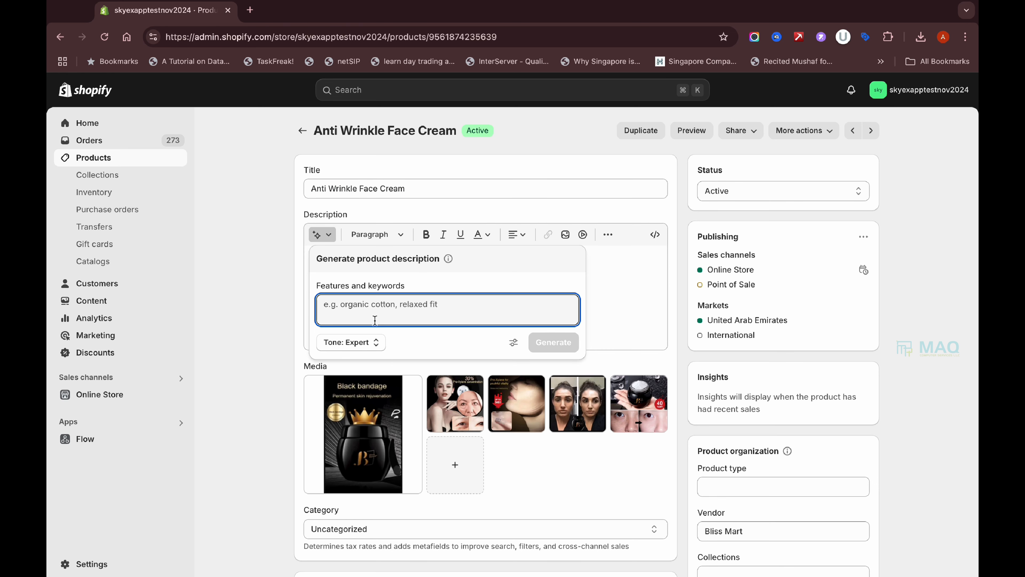
pyautogui.press('super+v')
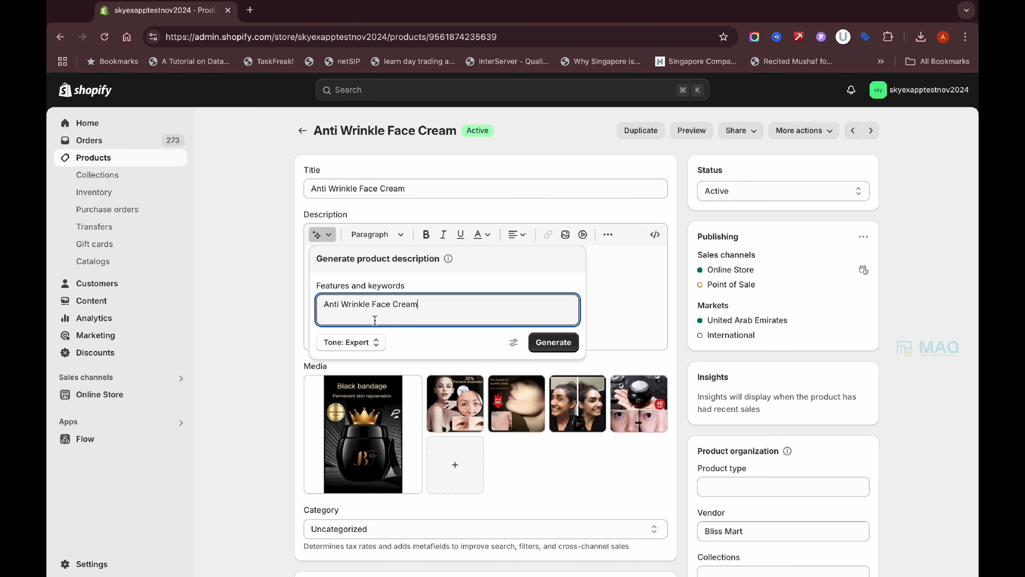
pyautogui.click(372, 345)
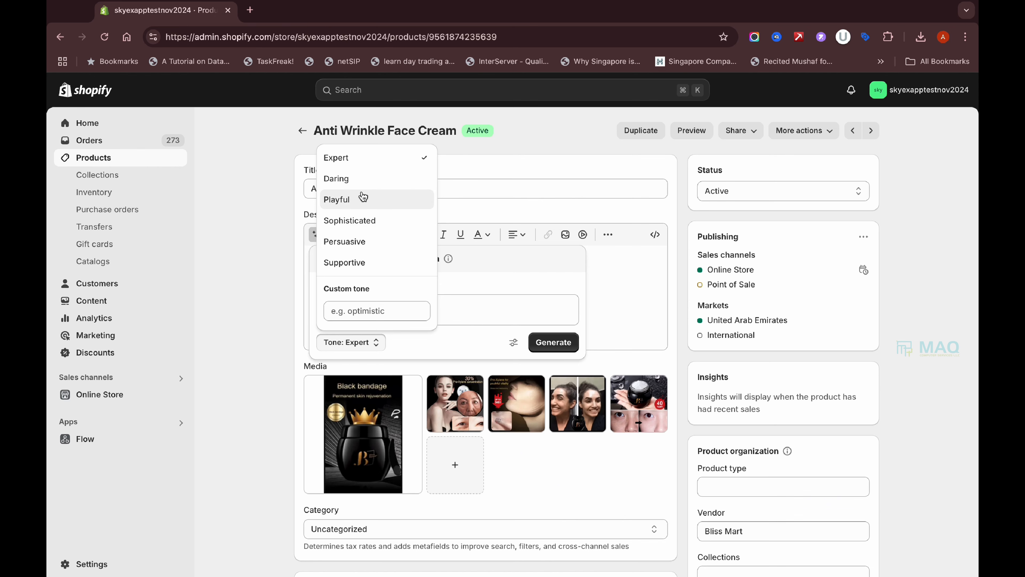
pyautogui.click(363, 263)
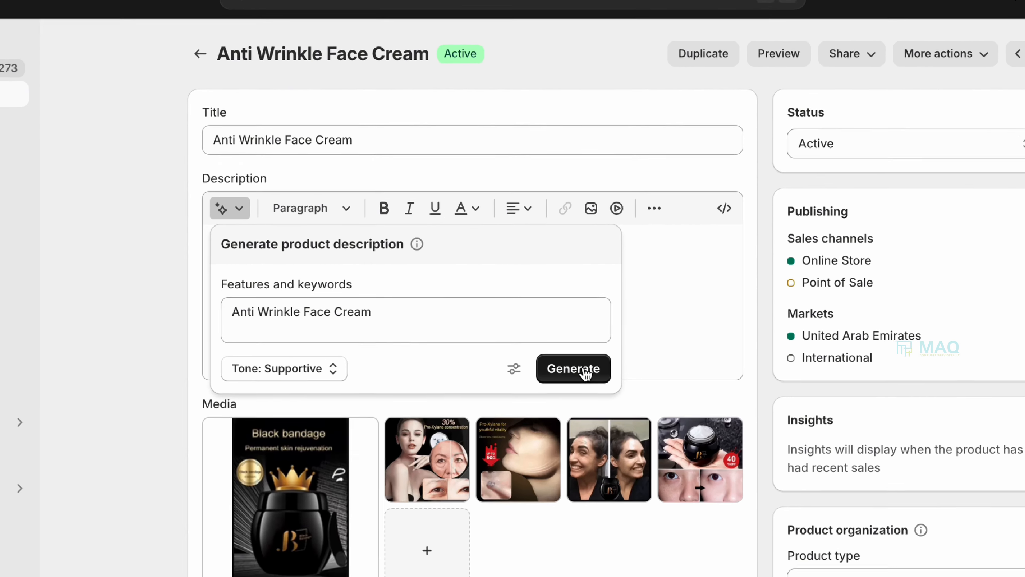
pyautogui.click(559, 343)
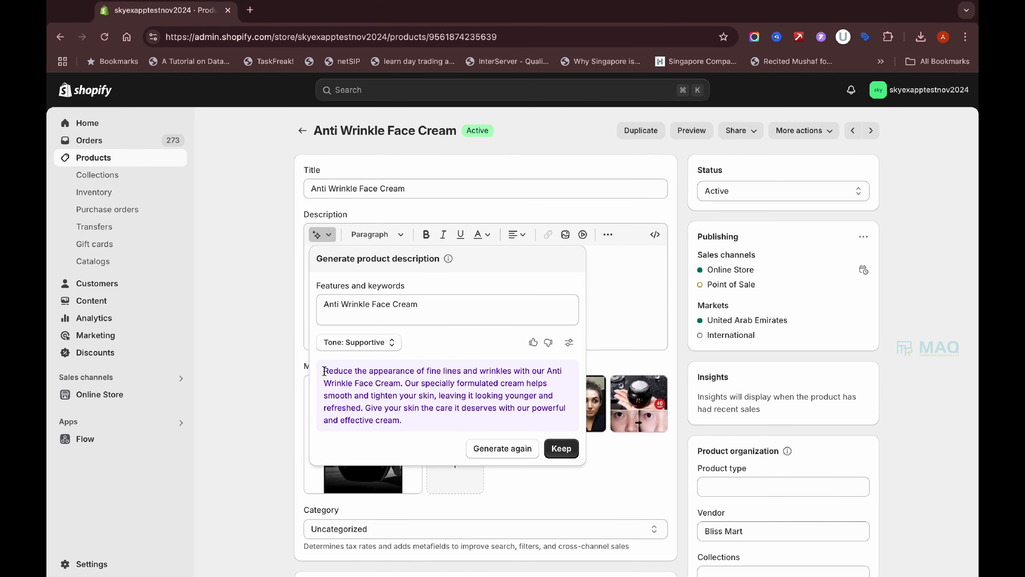
# - Review the generated description, generate another version and keep that one as the product description
pyautogui.moveTo(324, 371); pyautogui.dragTo(407, 425)
pyautogui.click(407, 425)
pyautogui.moveTo(325, 370); pyautogui.dragTo(428, 422)
pyautogui.click(417, 394)
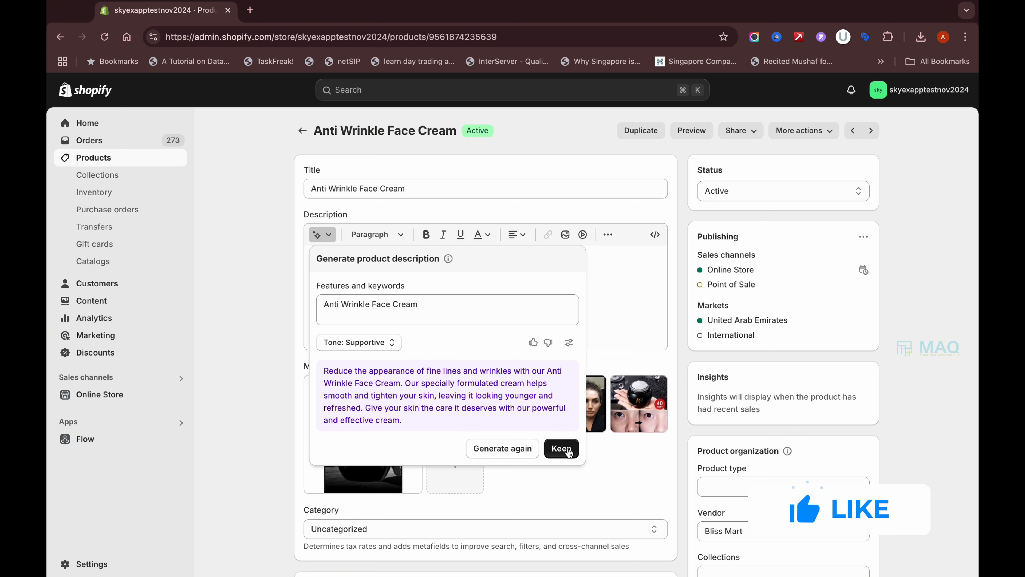
pyautogui.click(503, 447)
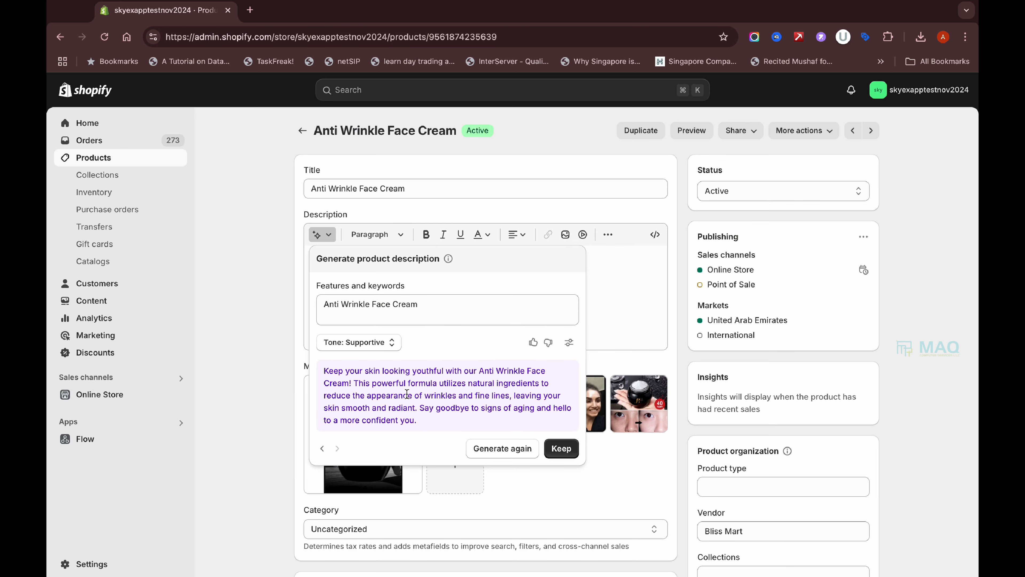
pyautogui.moveTo(321, 373); pyautogui.dragTo(442, 422)
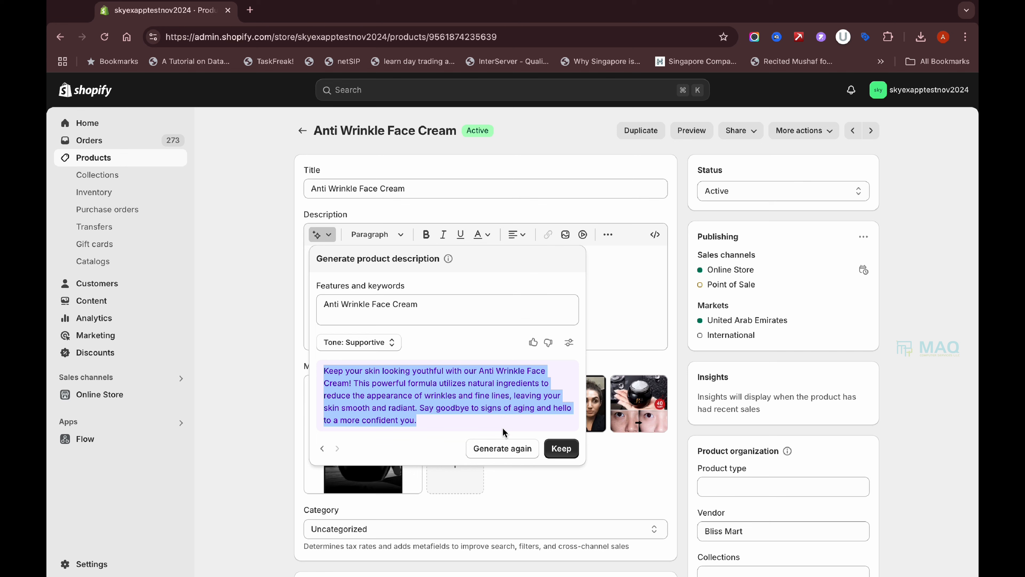
pyautogui.click(561, 449)
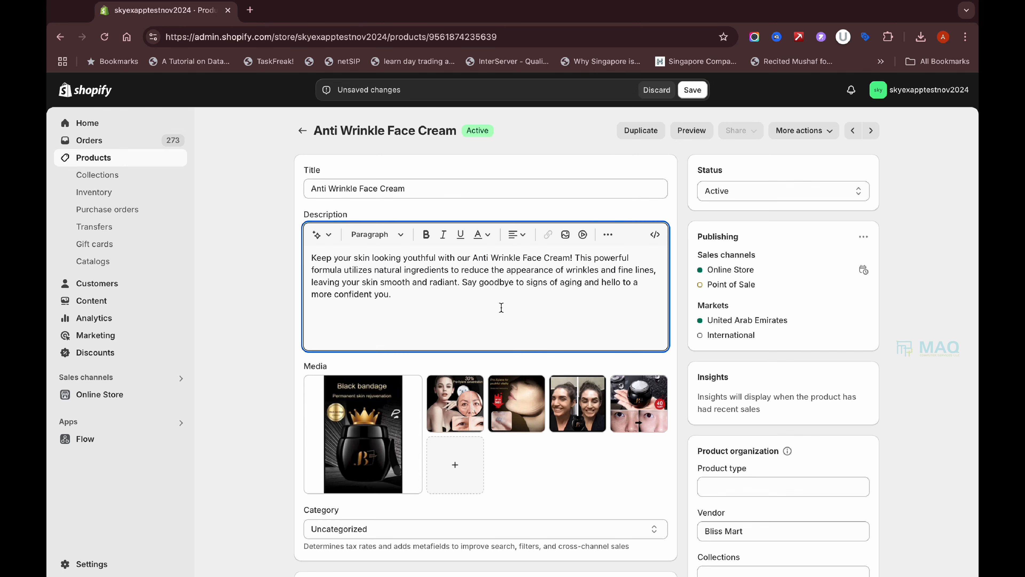
# - Generate a second description paragraph from the keywords "cream that makes you young" and keep it
pyautogui.click(318, 235)
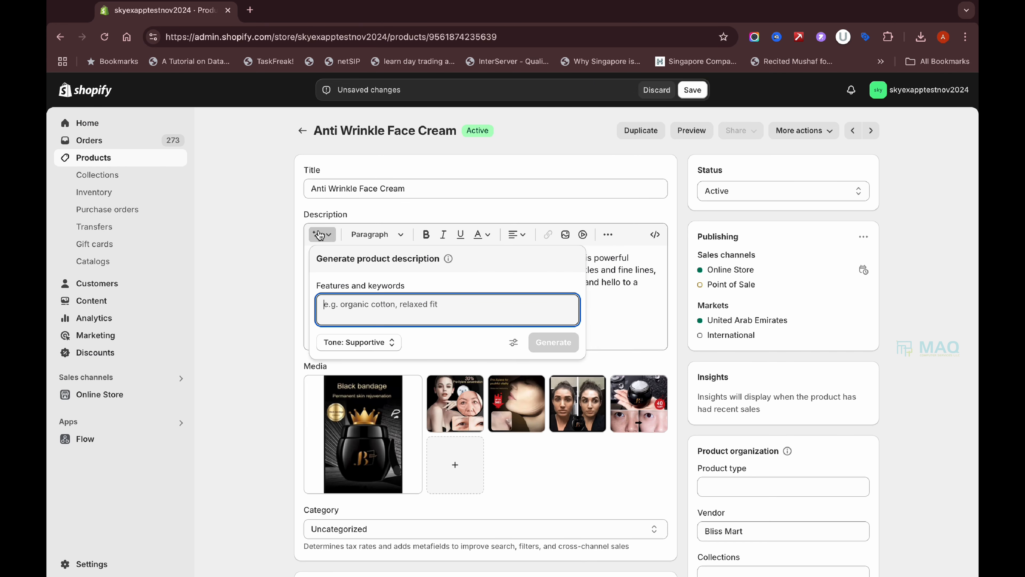
pyautogui.write('crea')
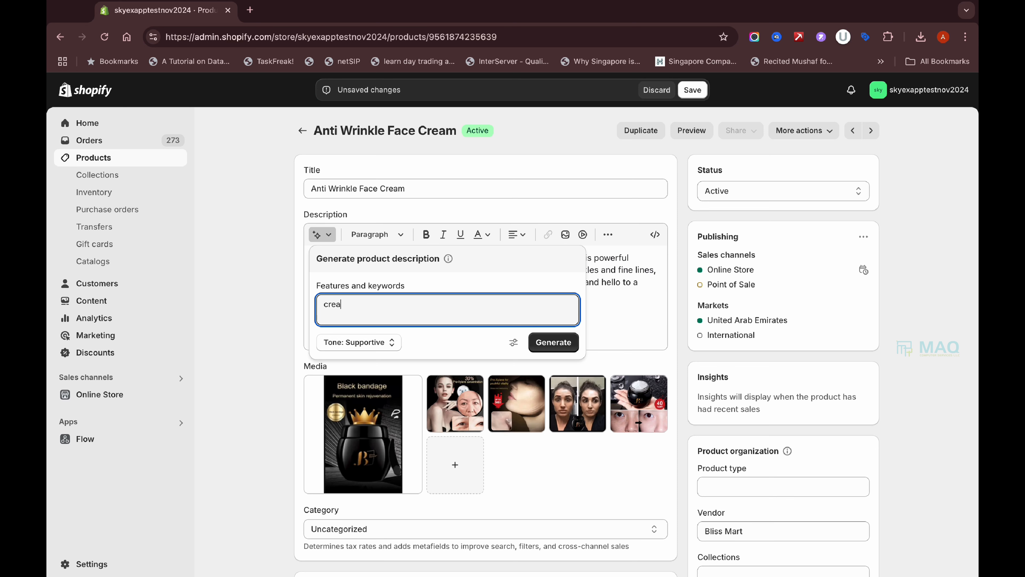
pyautogui.write('m that makes ')
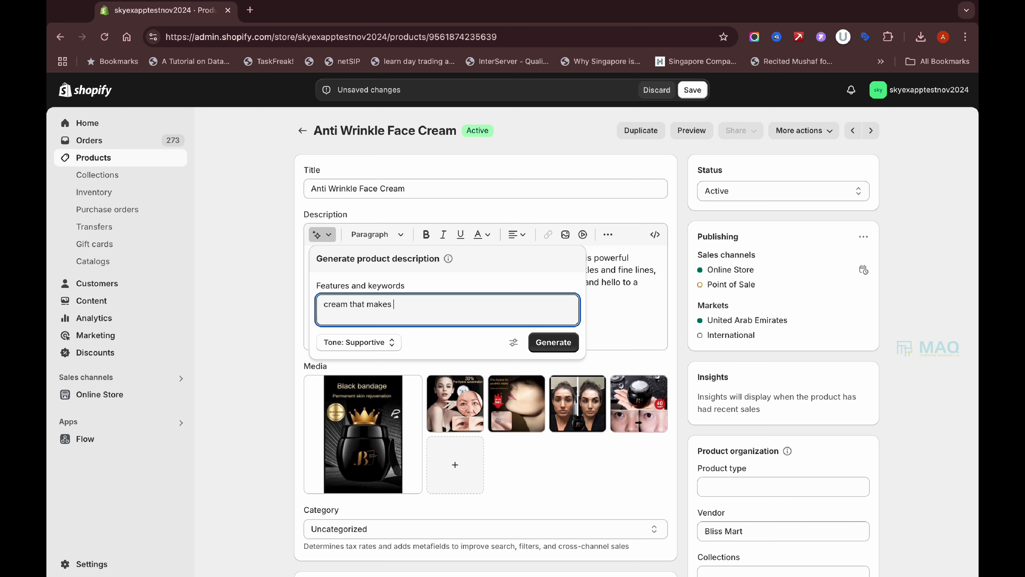
pyautogui.write('you ')
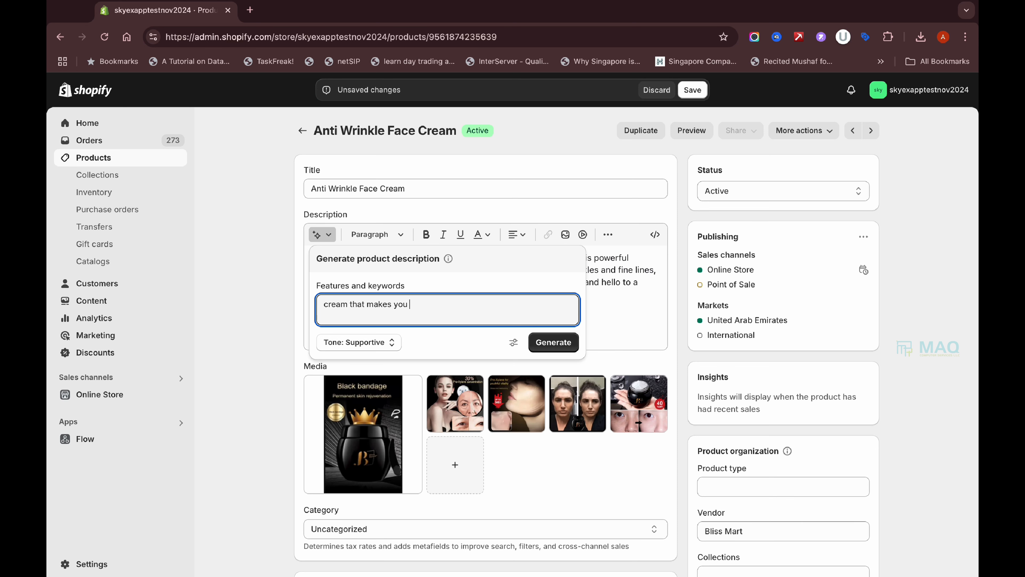
pyautogui.write('young')
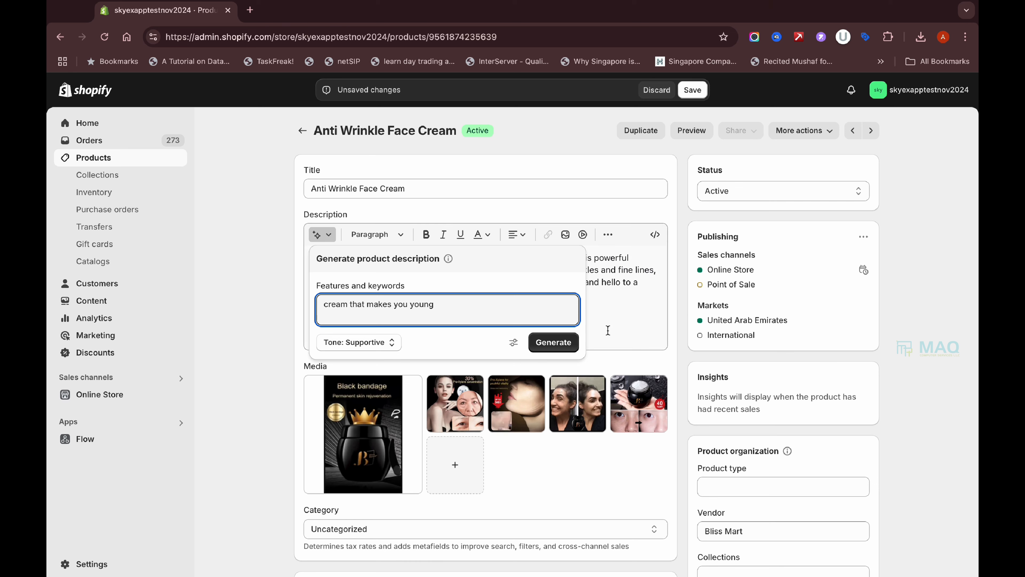
pyautogui.click(562, 344)
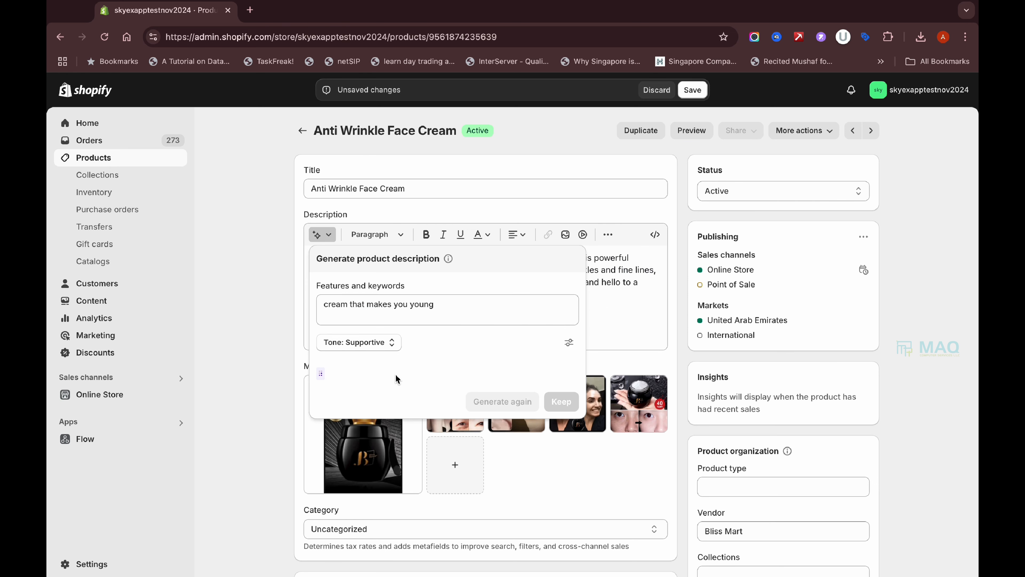
pyautogui.click(570, 467)
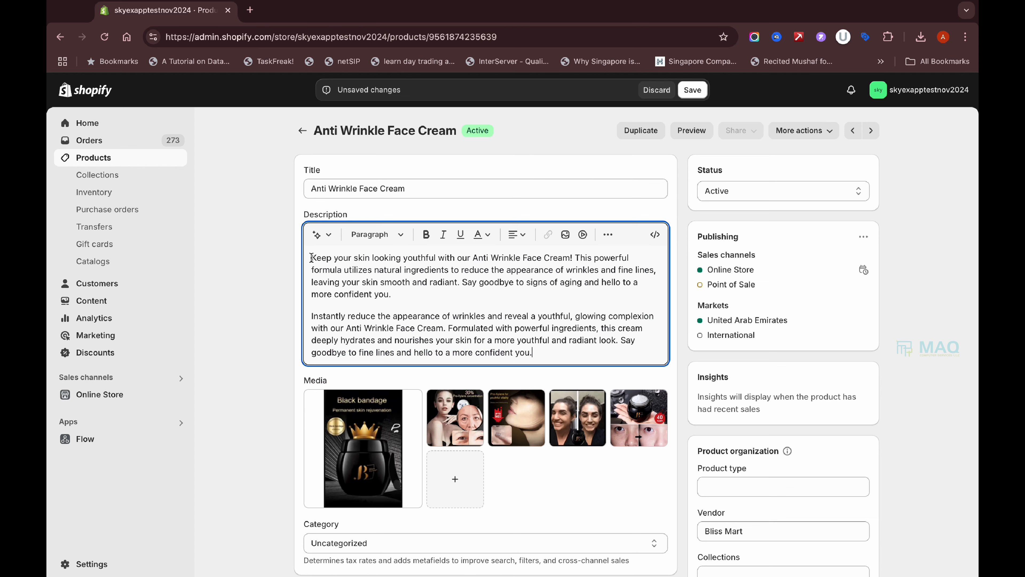
# - Review both generated description paragraphs and save the product
pyautogui.moveTo(312, 258); pyautogui.dragTo(592, 368)
pyautogui.click(549, 357)
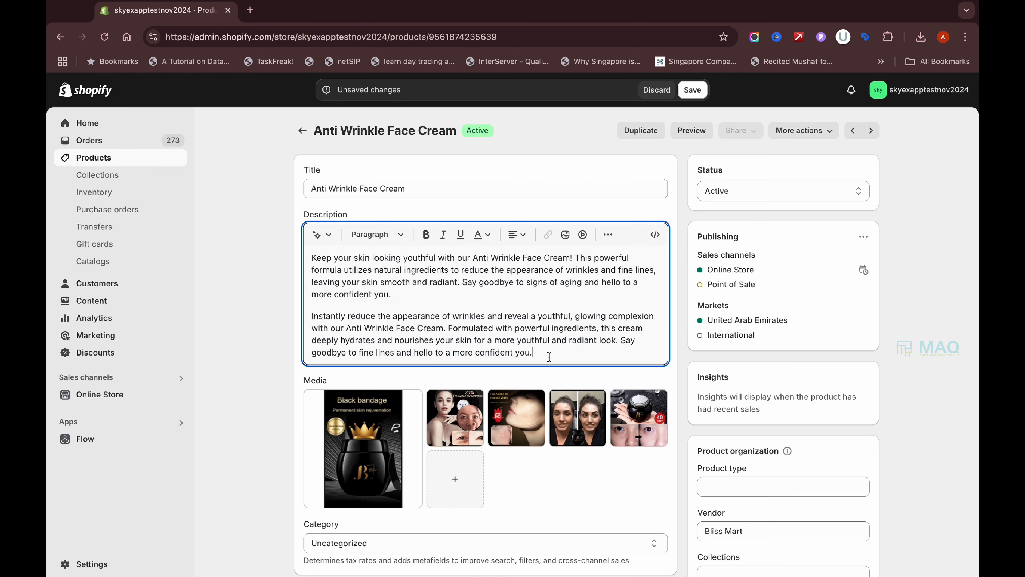
pyautogui.click(264, 251)
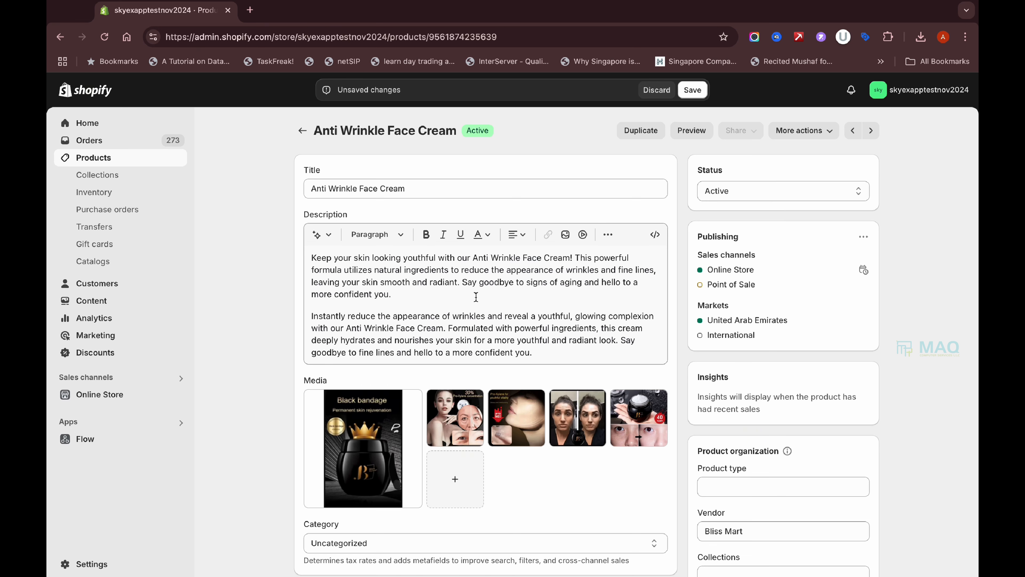
pyautogui.click(498, 318)
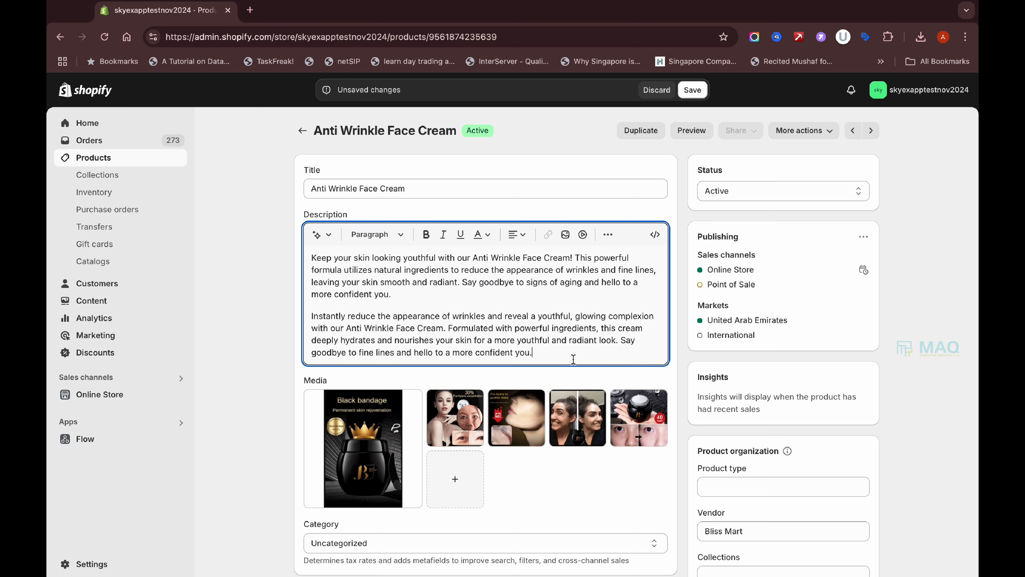
pyautogui.click(692, 90)
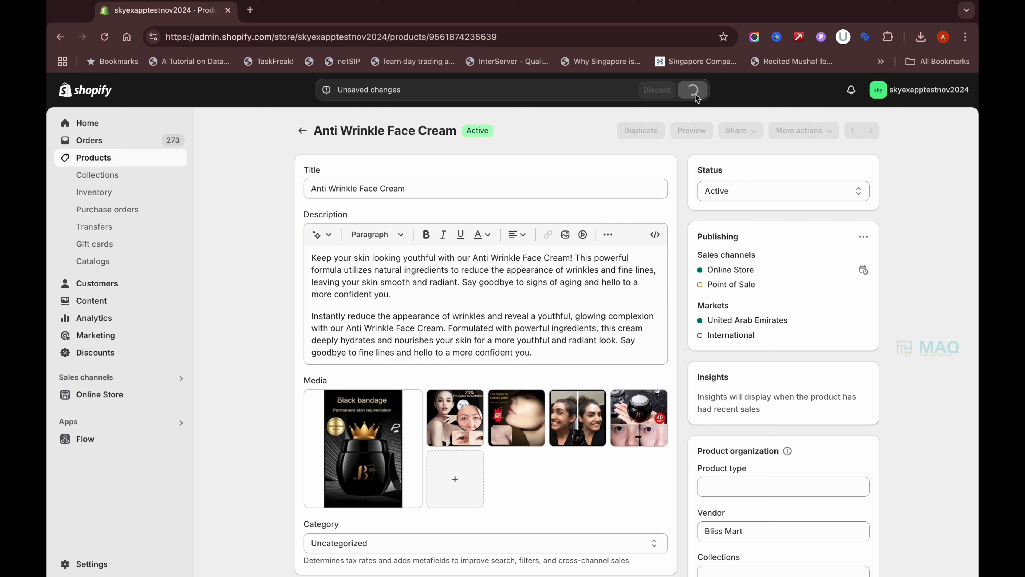
# - View the main product image in the media editor and return to the product page
pyautogui.moveTo(362, 433)
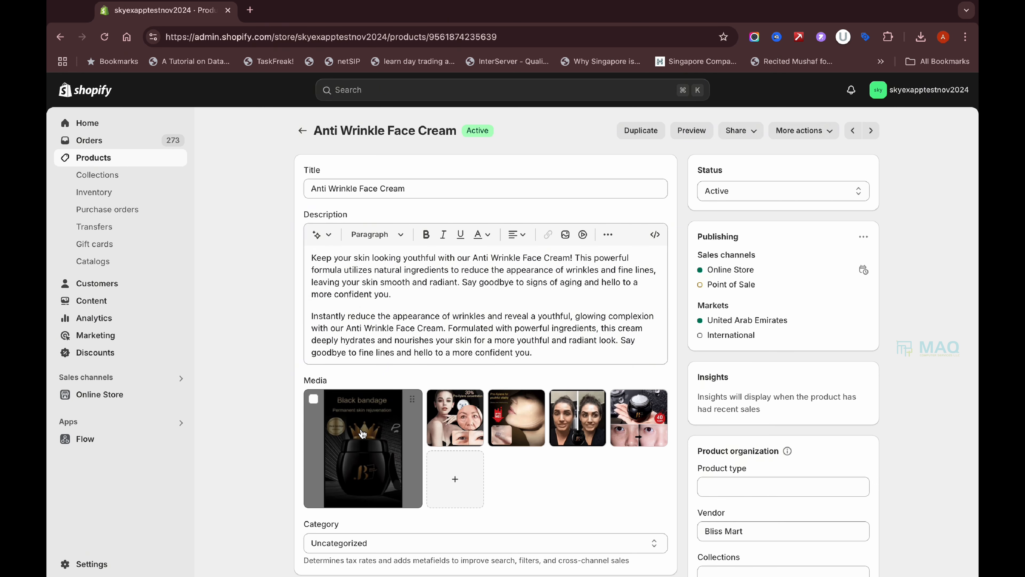
pyautogui.click(369, 442)
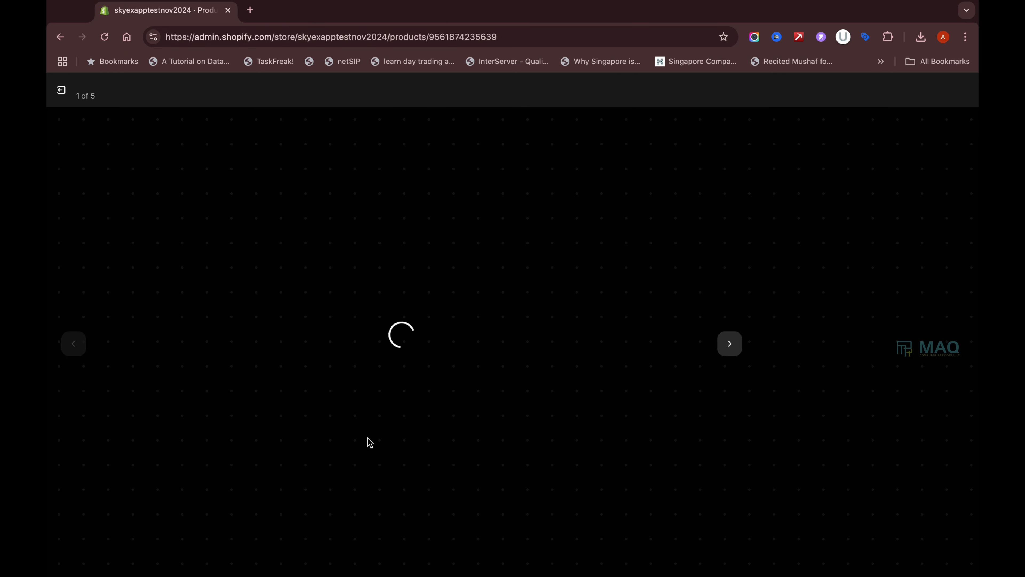
pyautogui.click(66, 90)
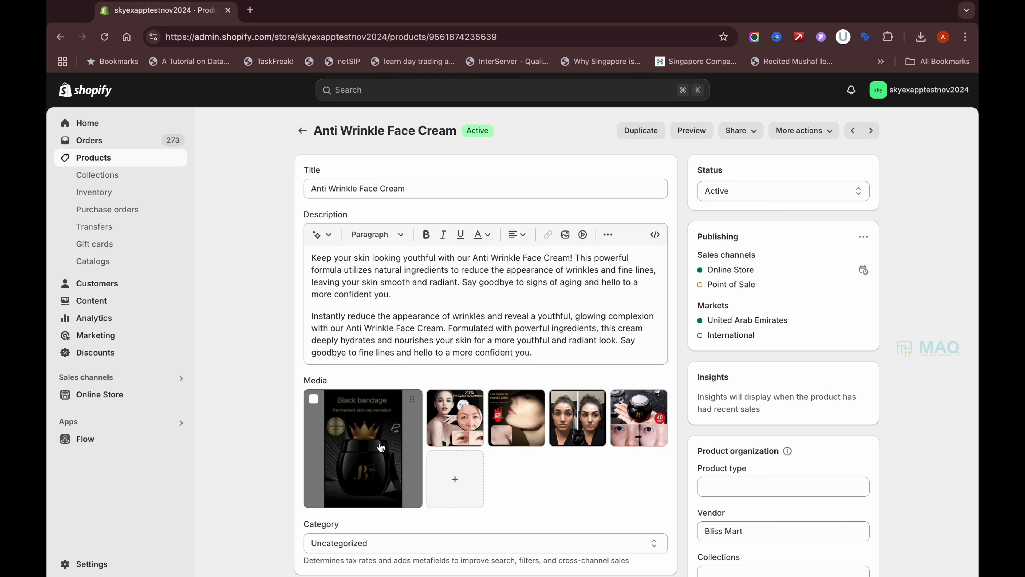
# - Open the product media, go to the 40 %OFF jar image, and describe its subject as "cream" for background replacement
pyautogui.click(364, 440)
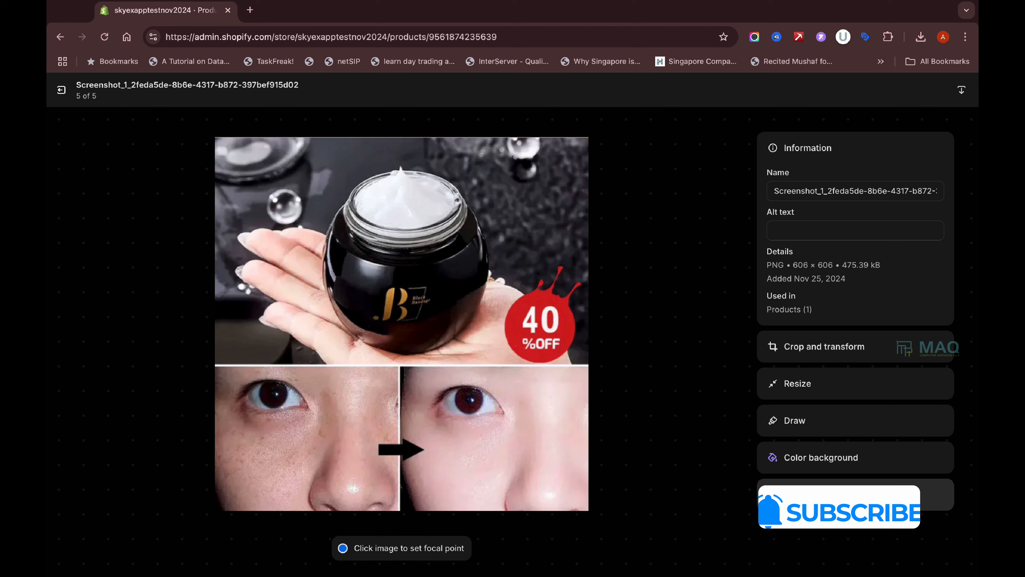
pyautogui.click(832, 494)
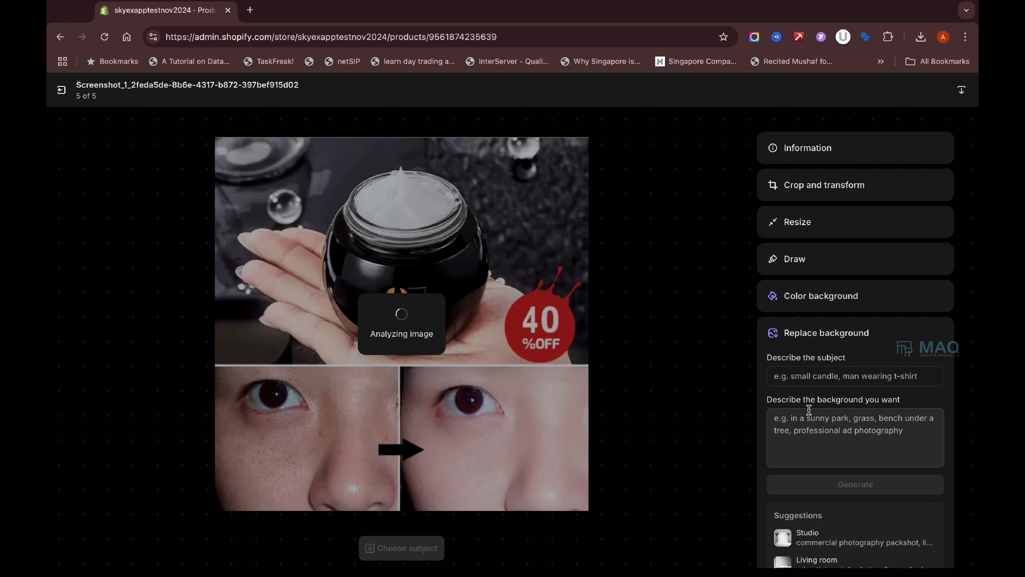
pyautogui.click(806, 380)
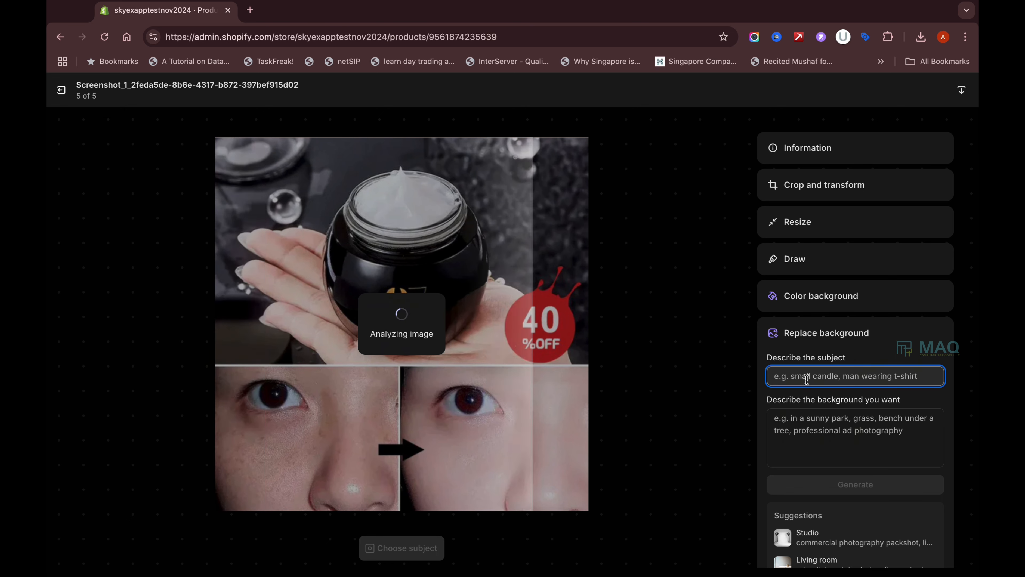
pyautogui.write('cream')
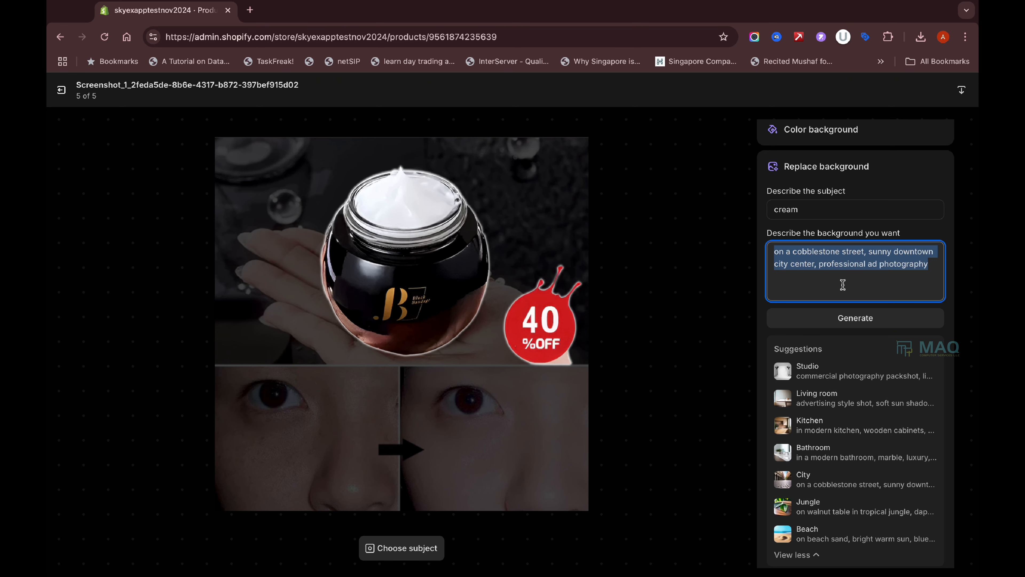
# - Generate replacement backgrounds described as "A cool river bed." and select the variant with rocks in shallow water
pyautogui.write('A cool riove')
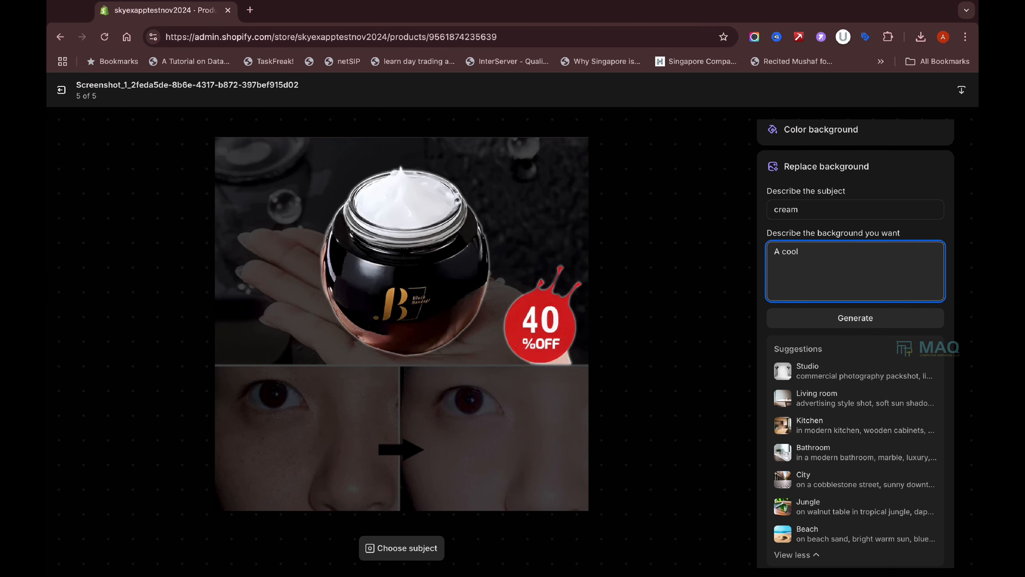
pyautogui.press('BackSpace')
pyautogui.press('BackSpace')
pyautogui.press('BackSpace')
pyautogui.press('BackSpace')
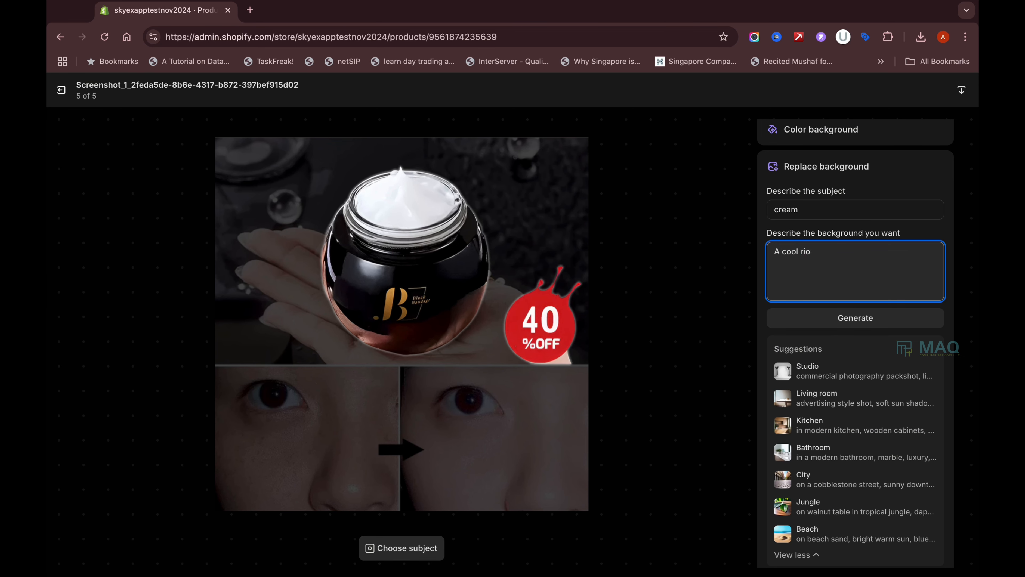
pyautogui.write('iver bed.')
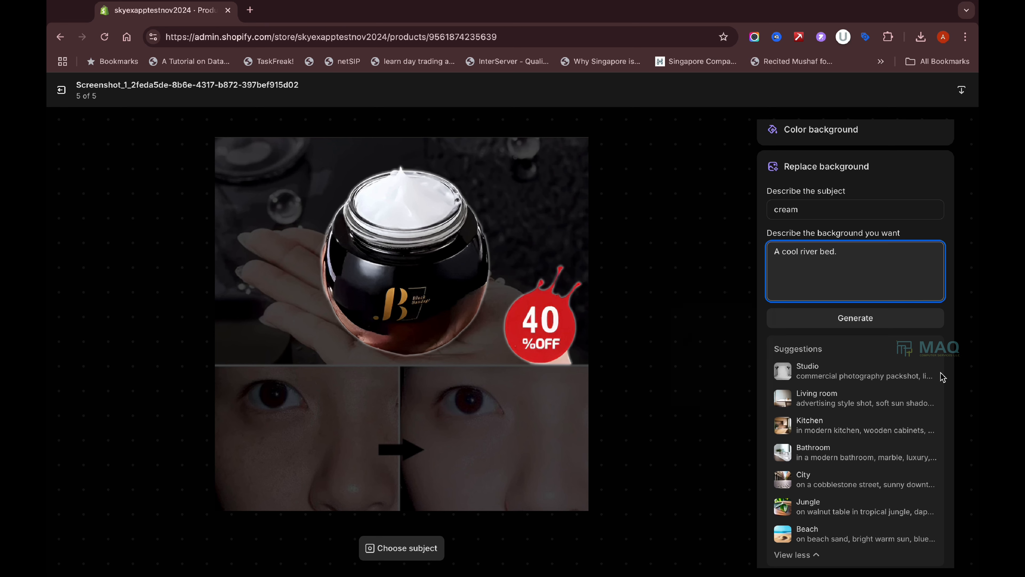
pyautogui.click(864, 318)
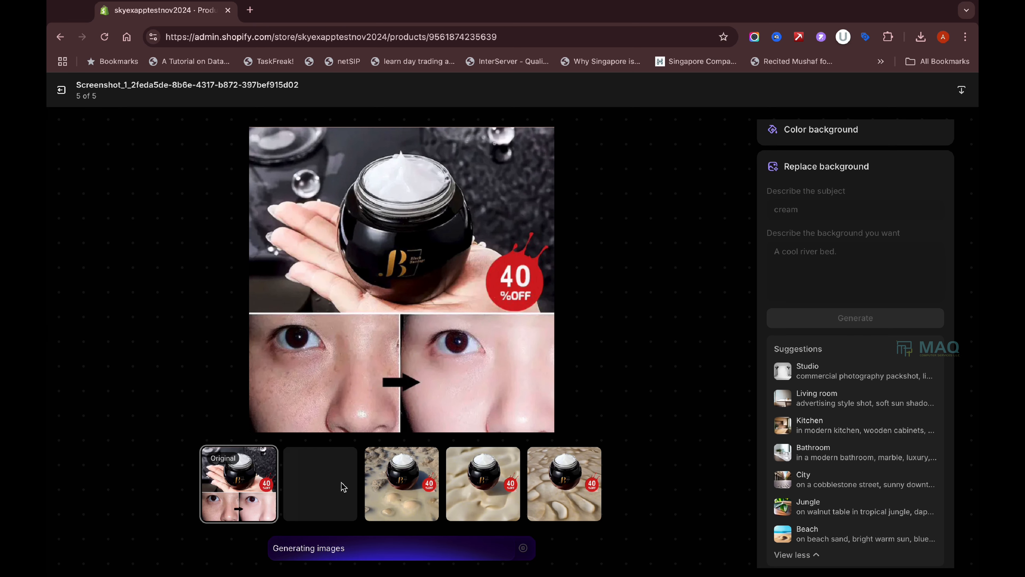
pyautogui.click(417, 484)
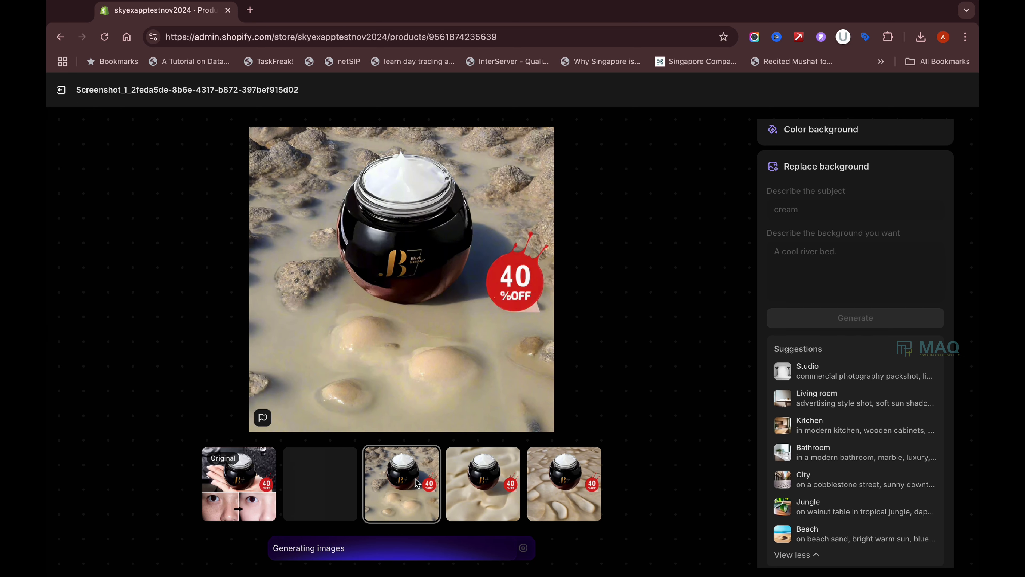
# - Compare the other generated river bed backgrounds and select the variant with densely packed smooth pebbles
pyautogui.click(487, 495)
pyautogui.click(574, 507)
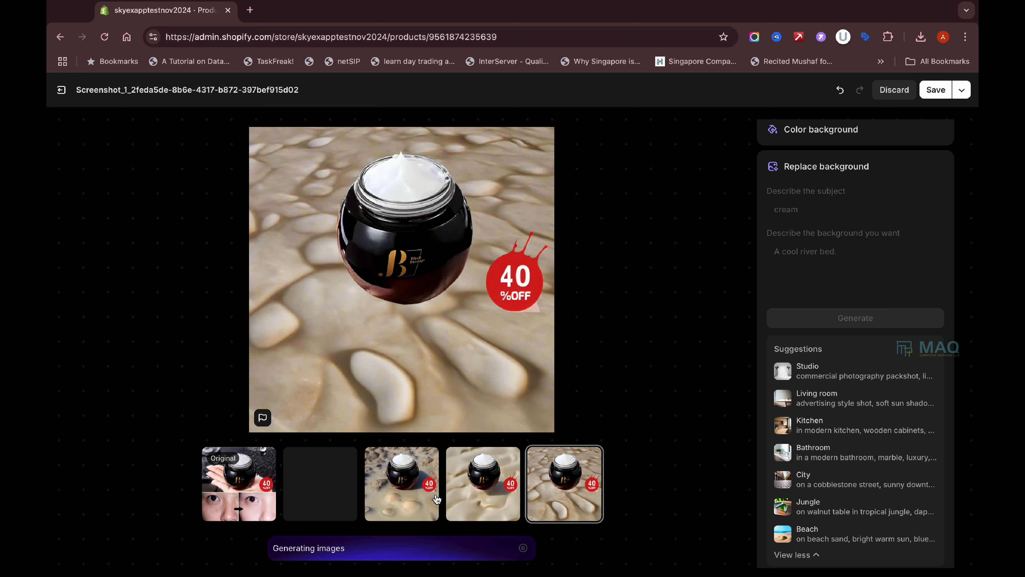
pyautogui.click(402, 491)
pyautogui.click(341, 499)
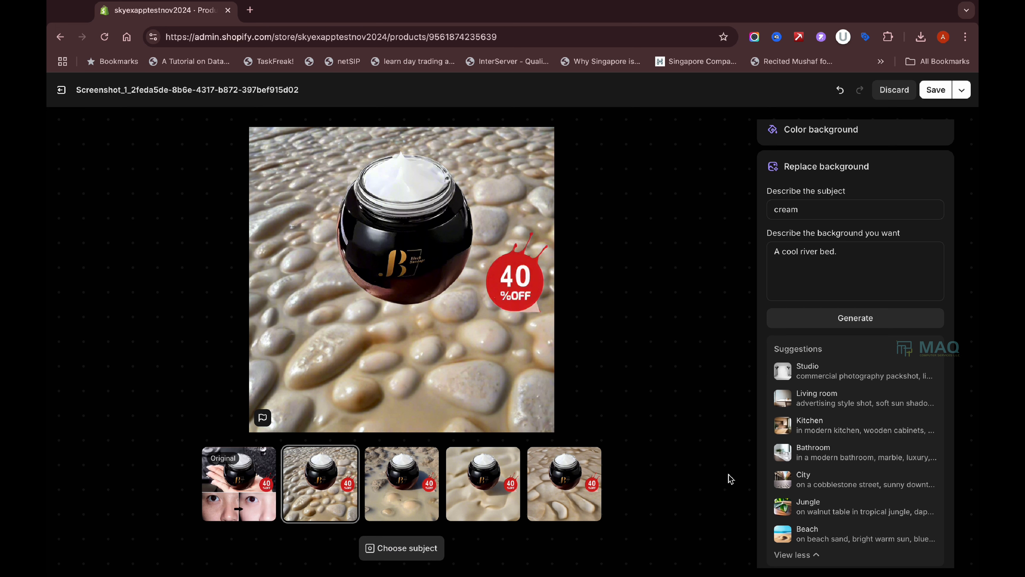
# - Generate replacement backgrounds from the Studio suggestion and select the gray variant with a reflection below the jar
pyautogui.click(821, 376)
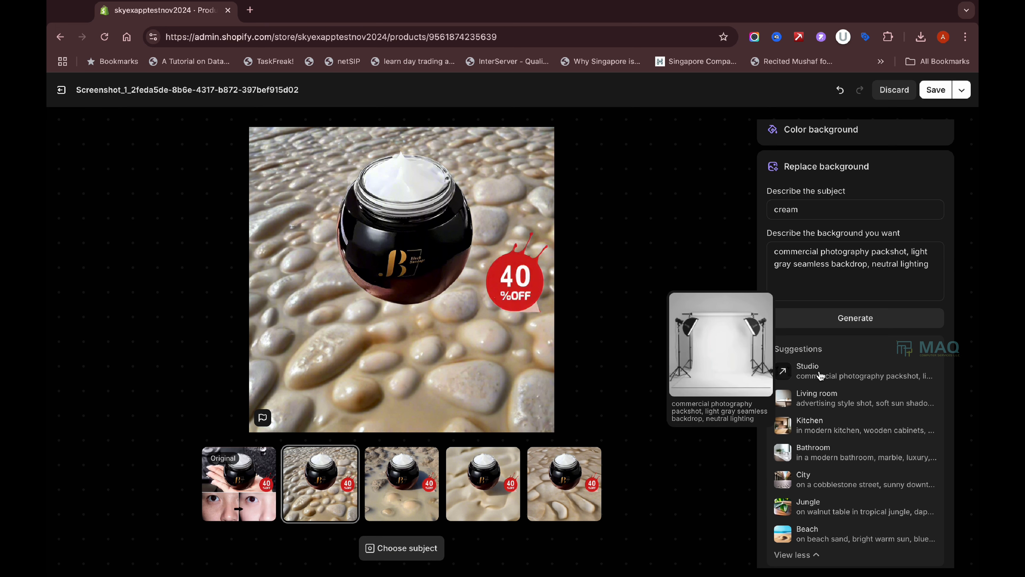
pyautogui.click(869, 323)
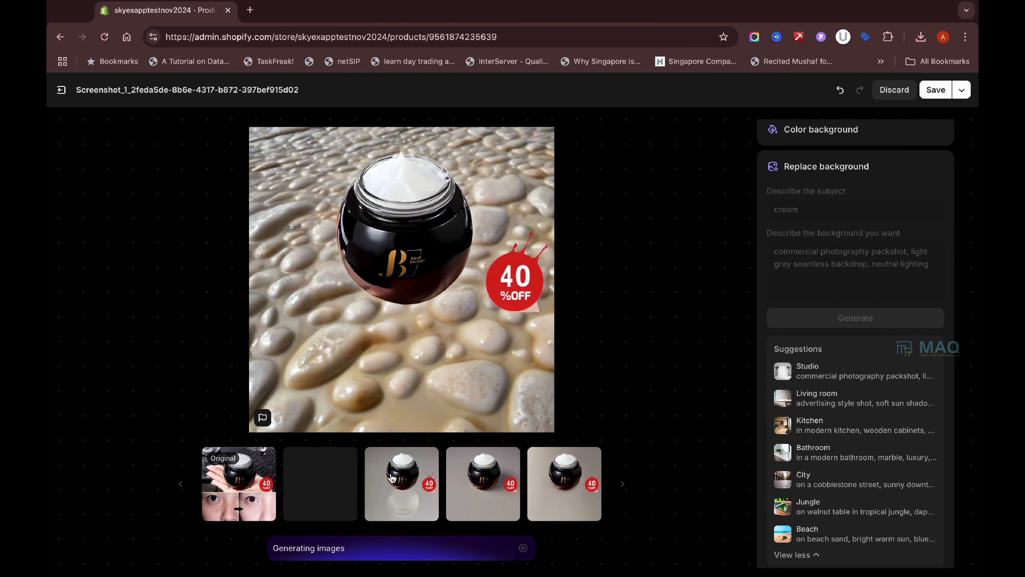
pyautogui.click(391, 477)
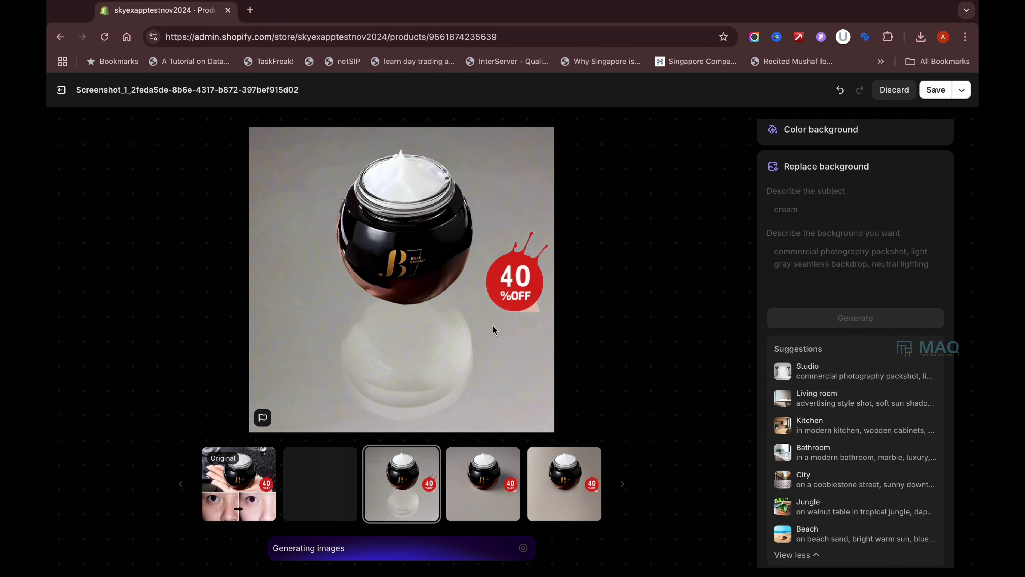
# - Save the jar image with its studio background and return to the product page
pyautogui.click(935, 91)
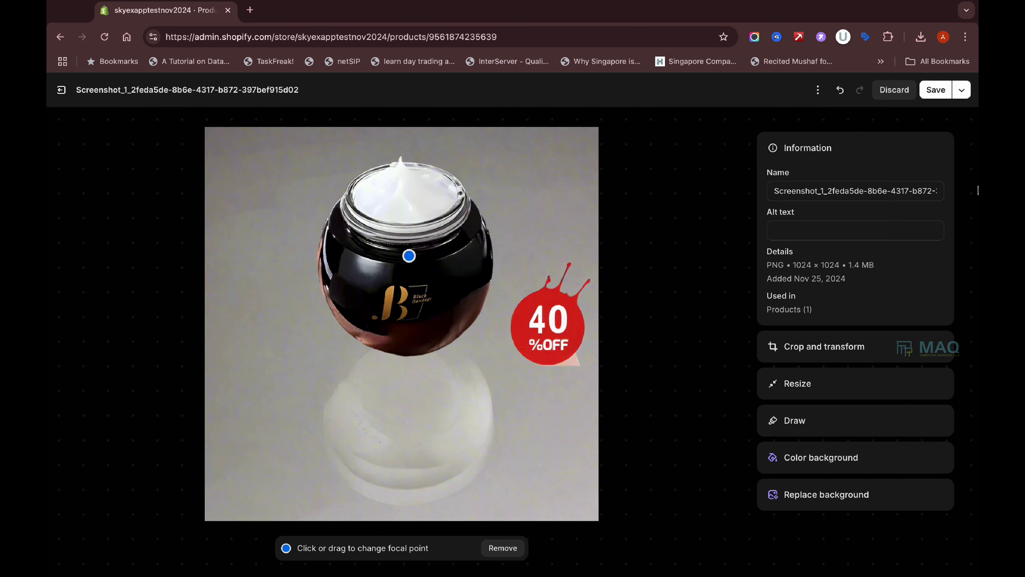
pyautogui.click(935, 89)
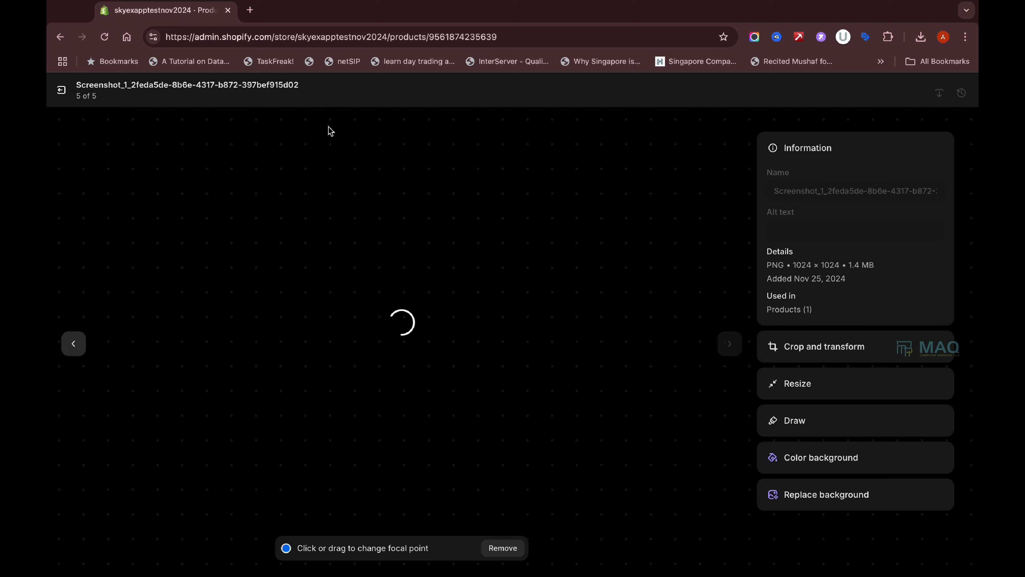
pyautogui.click(61, 91)
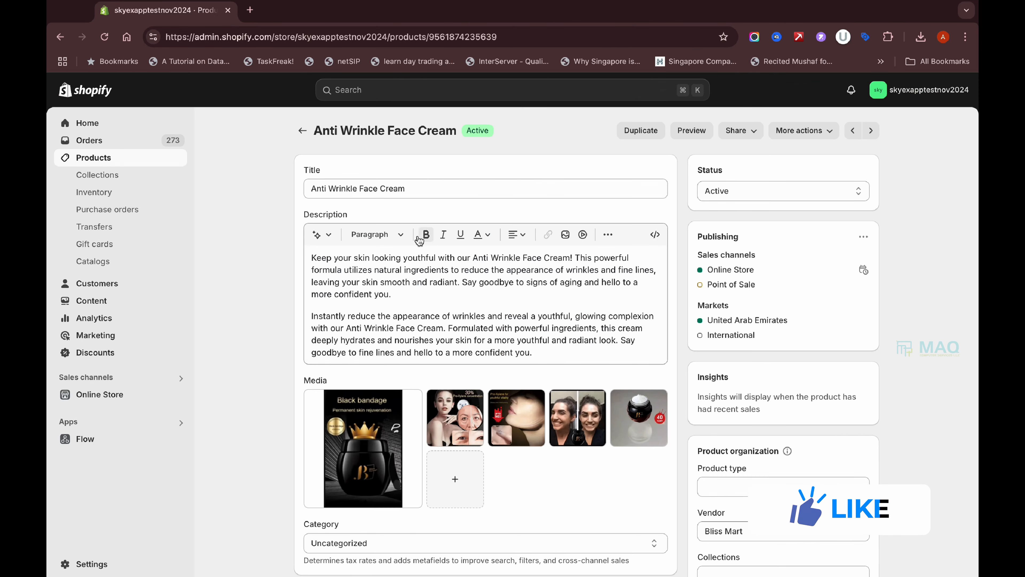
# - Go back to the product list and open the first Boswellia Wrinkle Resistant Essence product
pyautogui.click(299, 130)
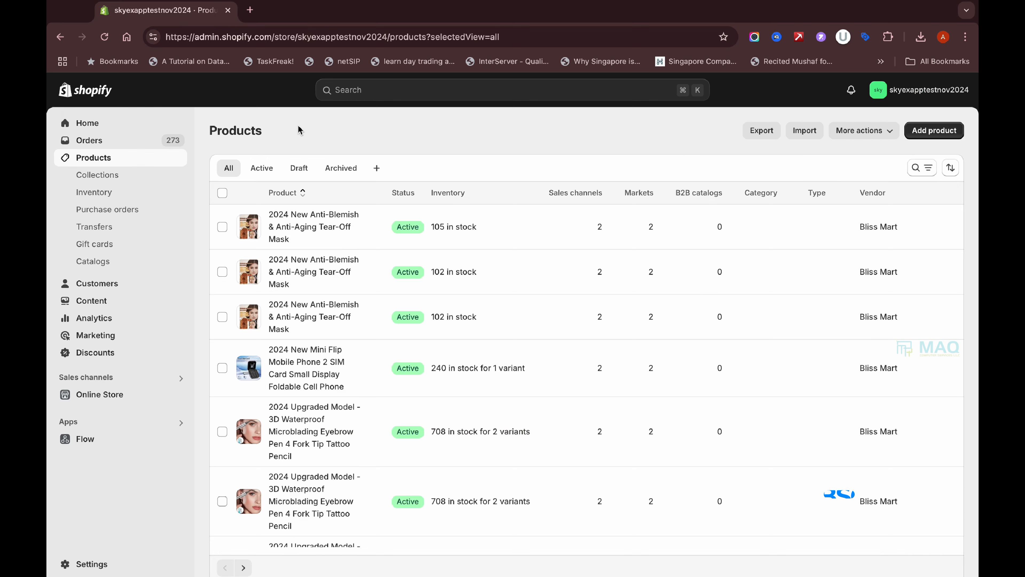
pyautogui.scroll(-8, 312, 436)
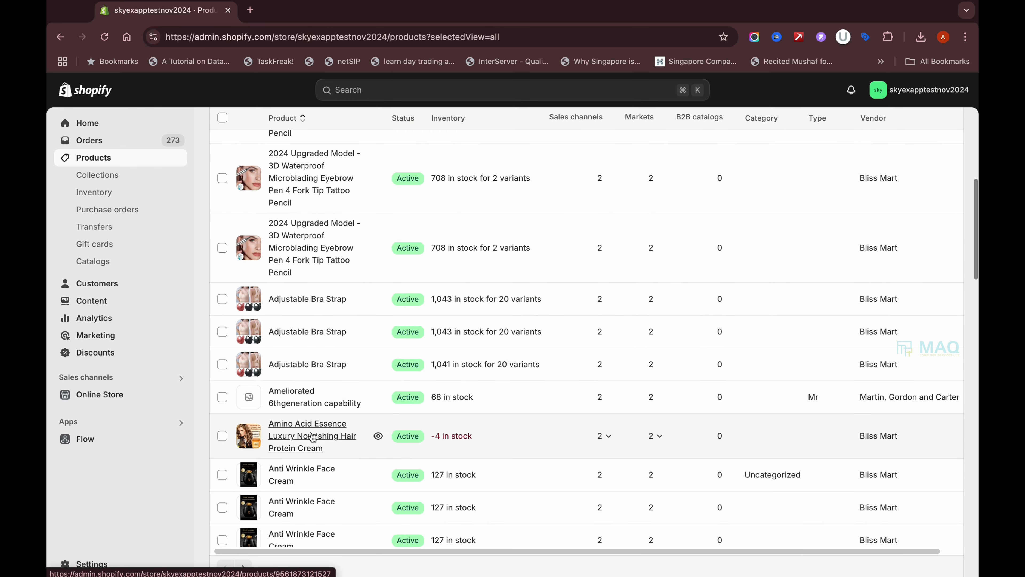
pyautogui.scroll(-5, 326, 456)
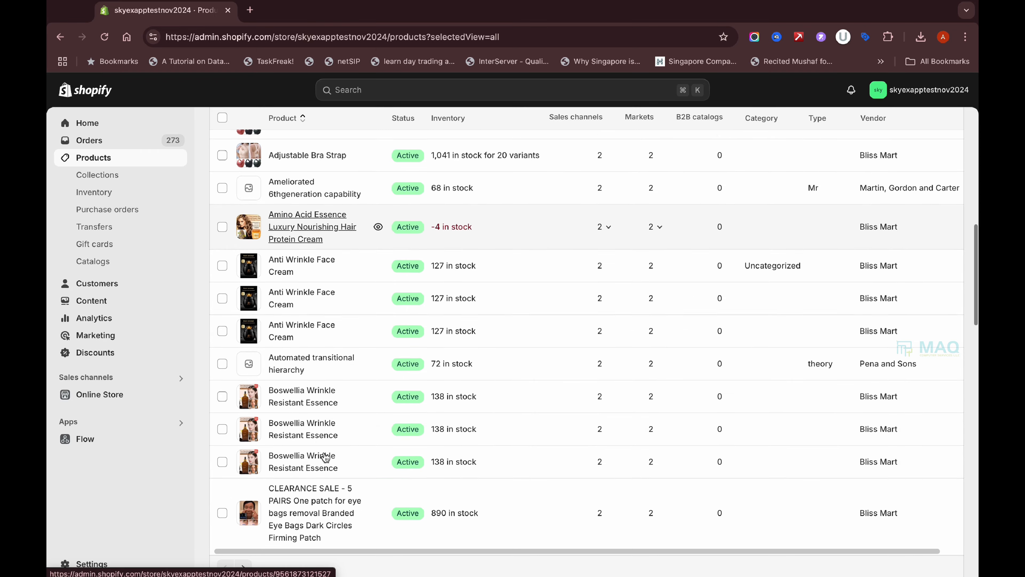
pyautogui.click(300, 396)
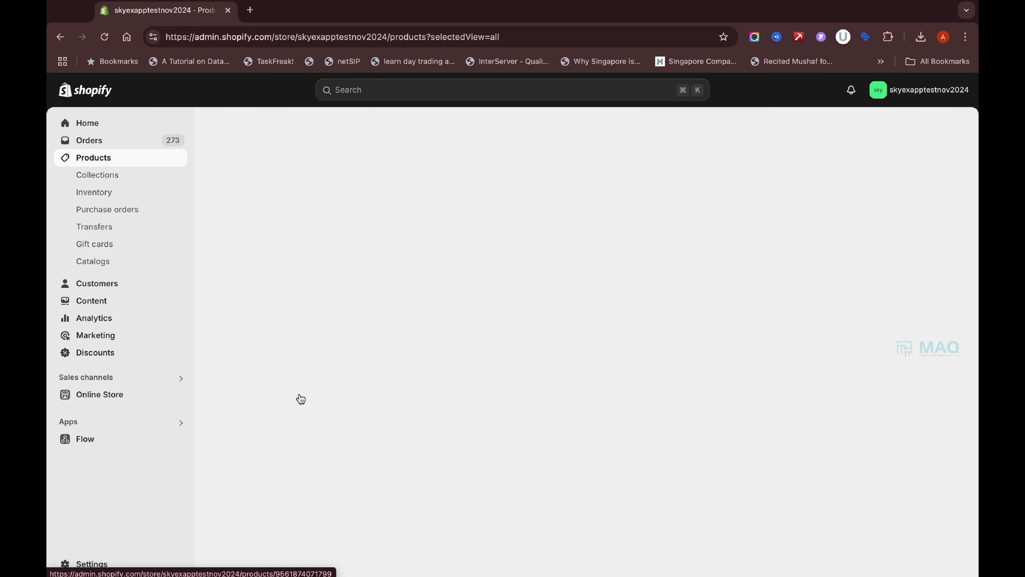
# - Open the "Start the journey to supple and tender skin" product image and start coloring its background
pyautogui.scroll(-20, 507, 393)
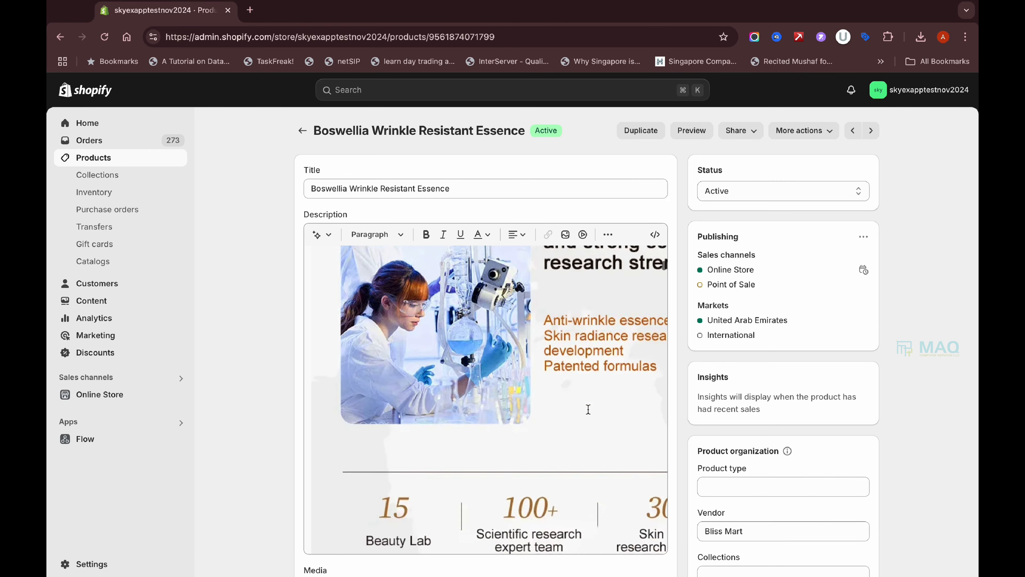
pyautogui.scroll(-10, 738, 421)
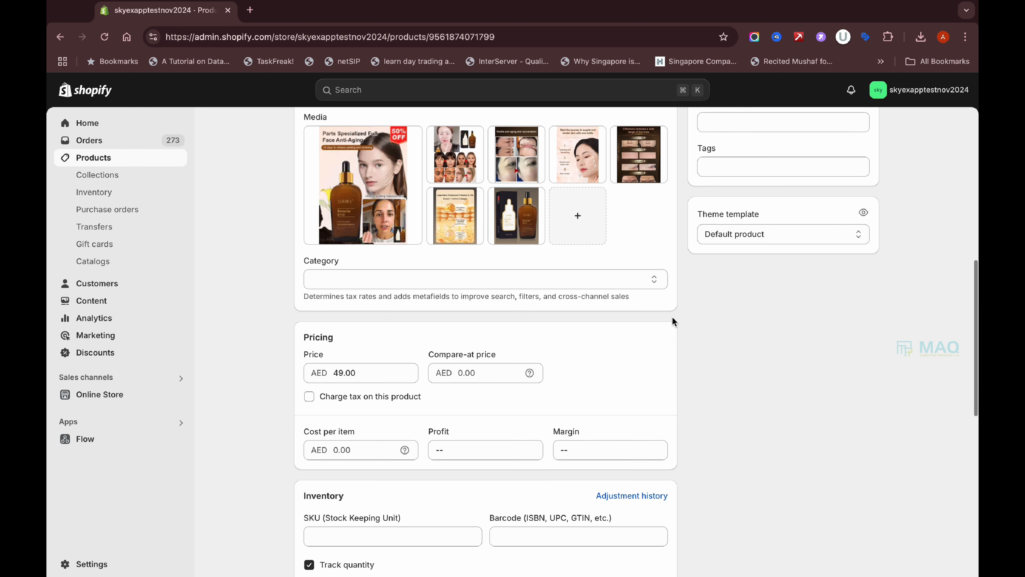
pyautogui.click(587, 169)
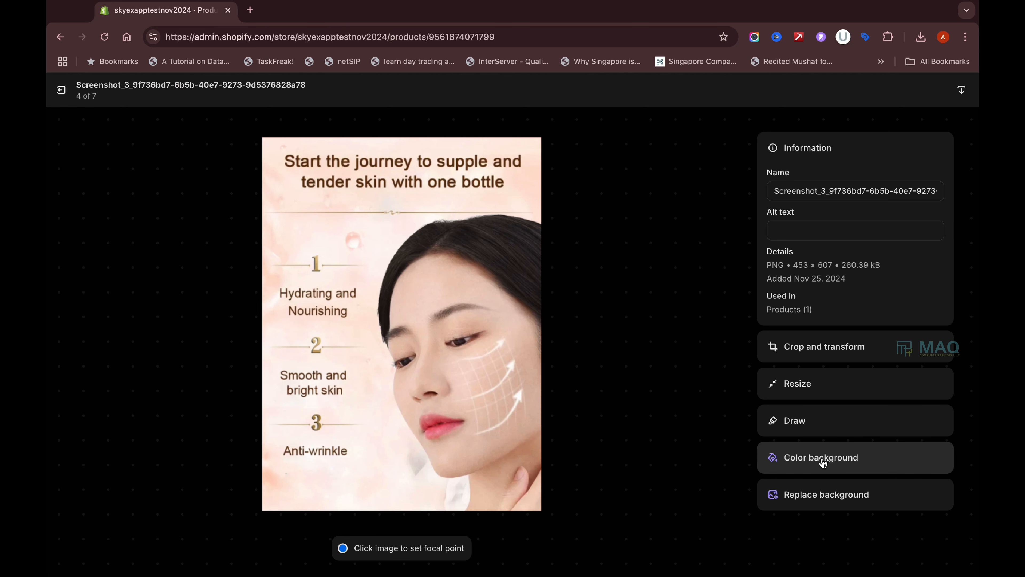
pyautogui.click(822, 458)
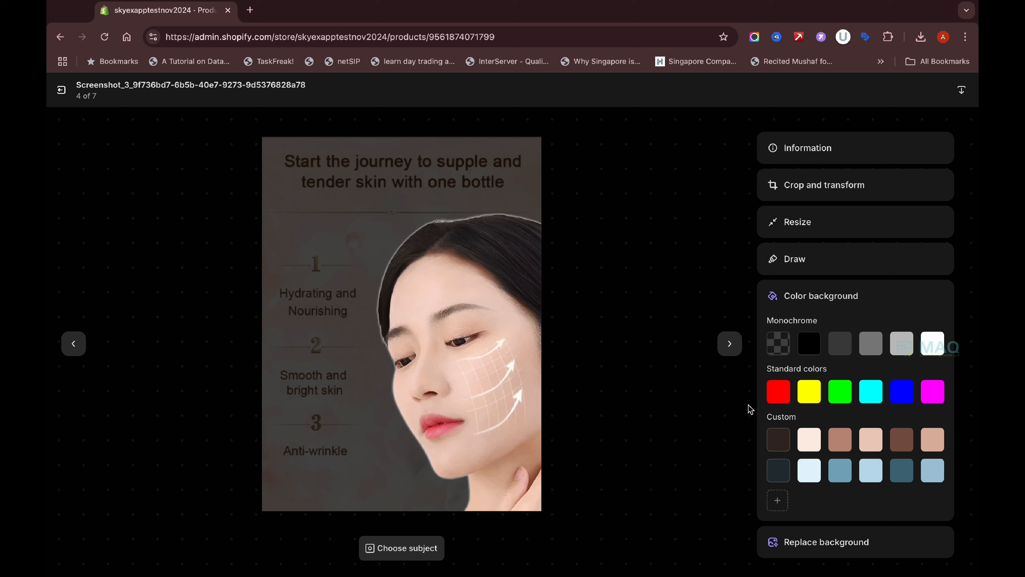
# - Try tan, dark slate, very pale blue, medium blue and light blue custom colors behind the woman's face
pyautogui.click(926, 443)
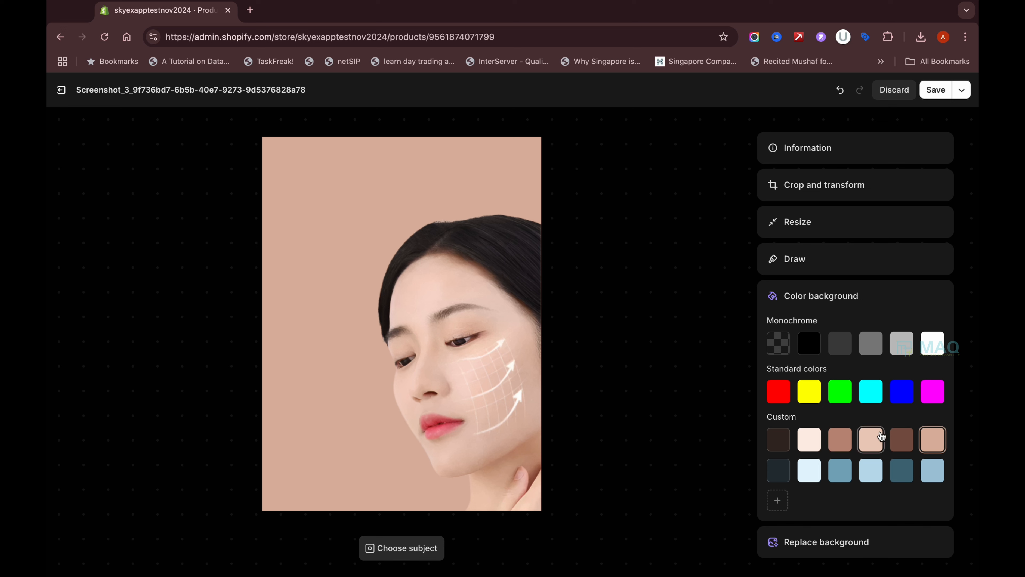
pyautogui.click(774, 471)
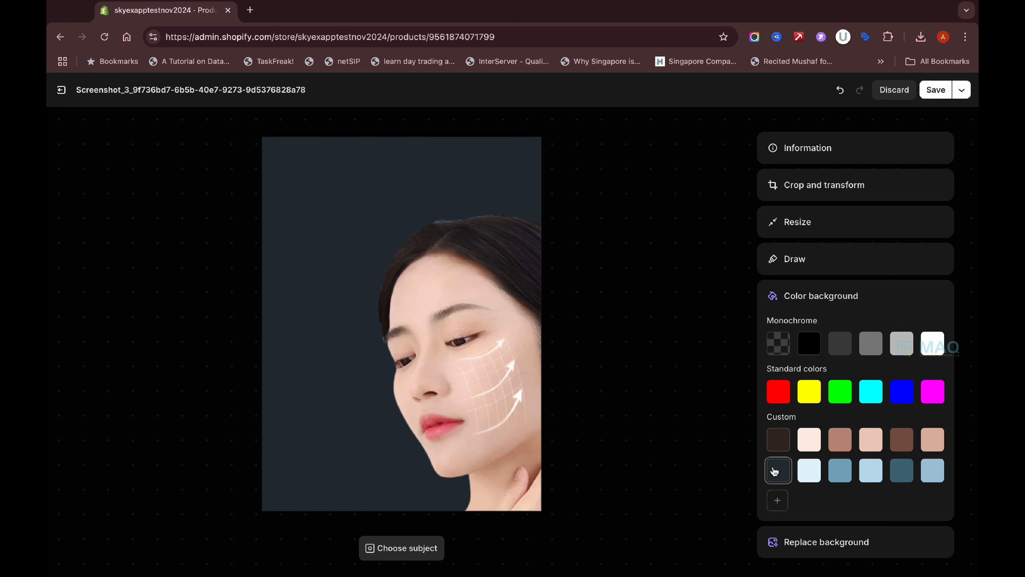
pyautogui.click(801, 471)
pyautogui.click(840, 472)
pyautogui.click(872, 473)
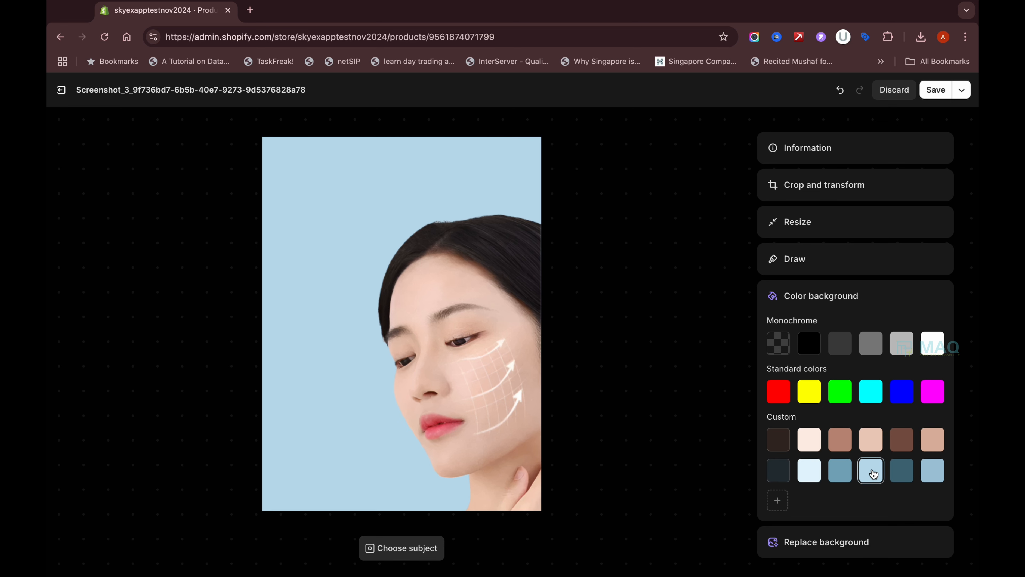
# - Add a new light gray custom color for the image background
pyautogui.click(778, 503)
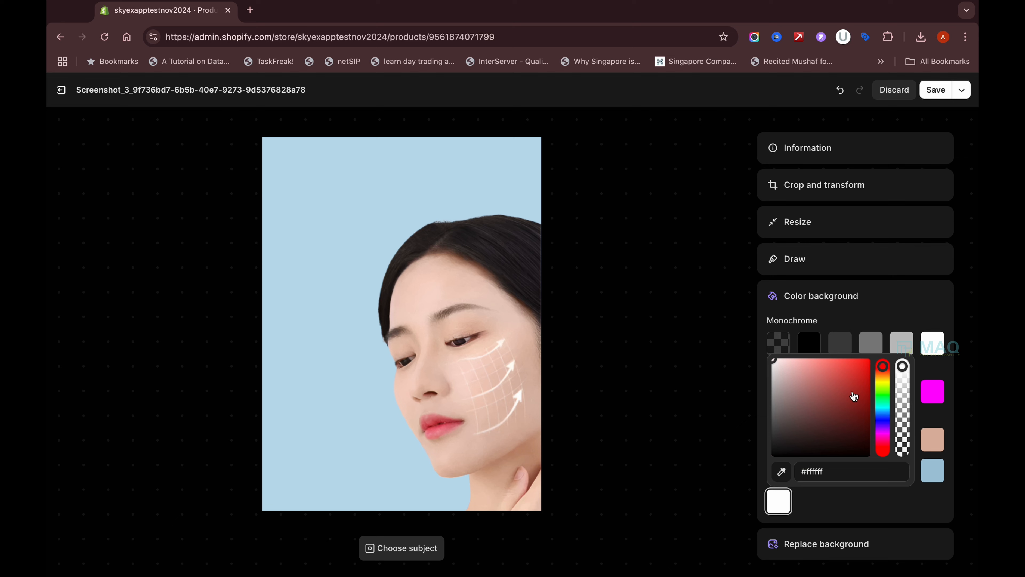
pyautogui.moveTo(855, 396); pyautogui.dragTo(772, 382)
pyautogui.click(881, 321)
# - Preview the medium blue and light gray custom colors, then apply the dark slate one as the image background
pyautogui.click(836, 473)
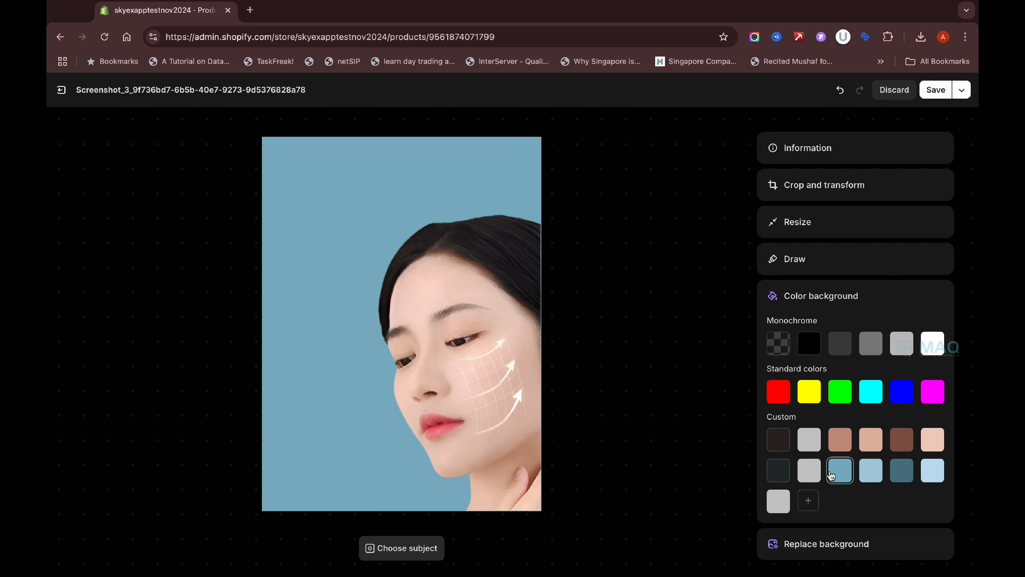
pyautogui.click(810, 472)
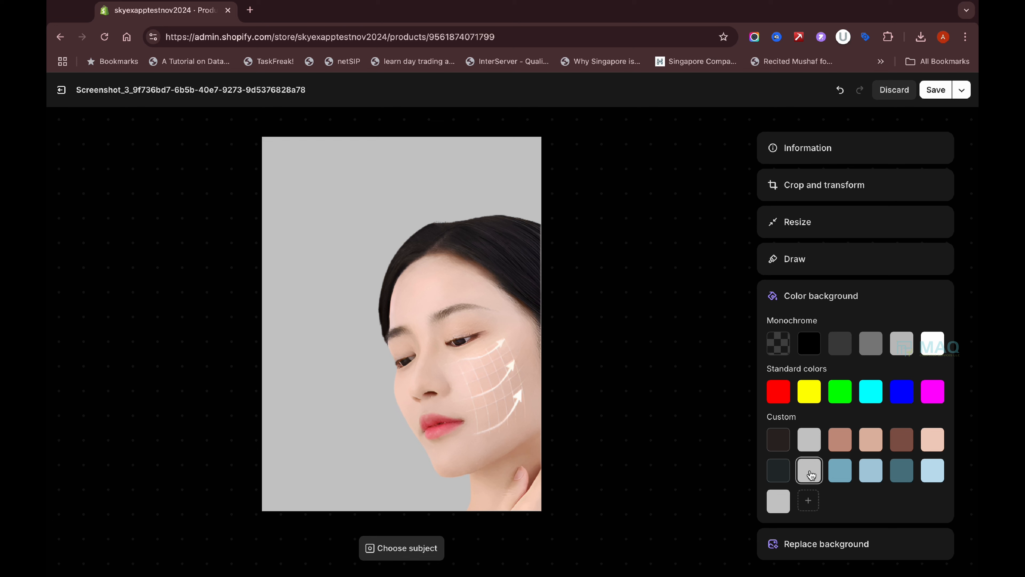
pyautogui.click(779, 472)
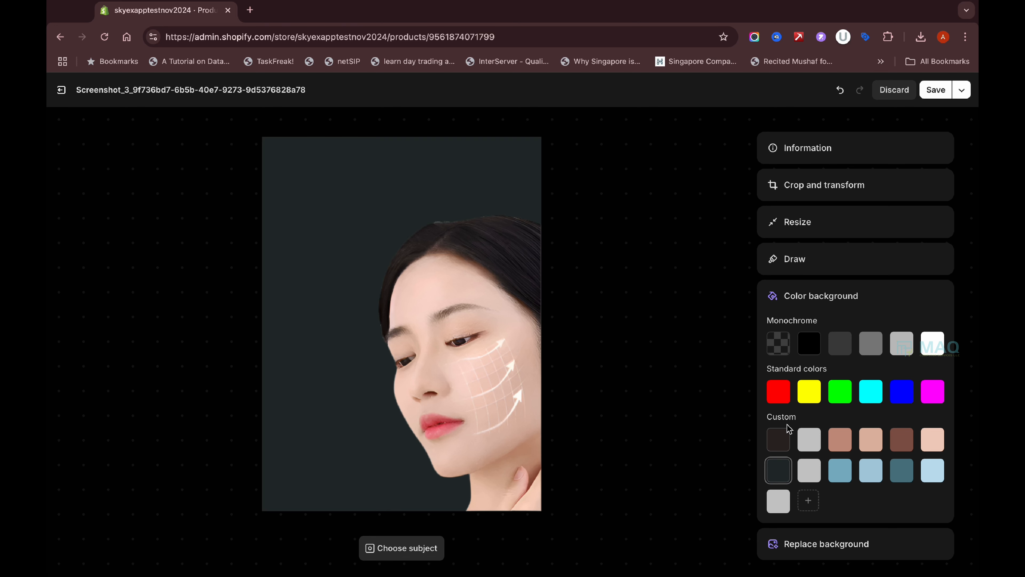